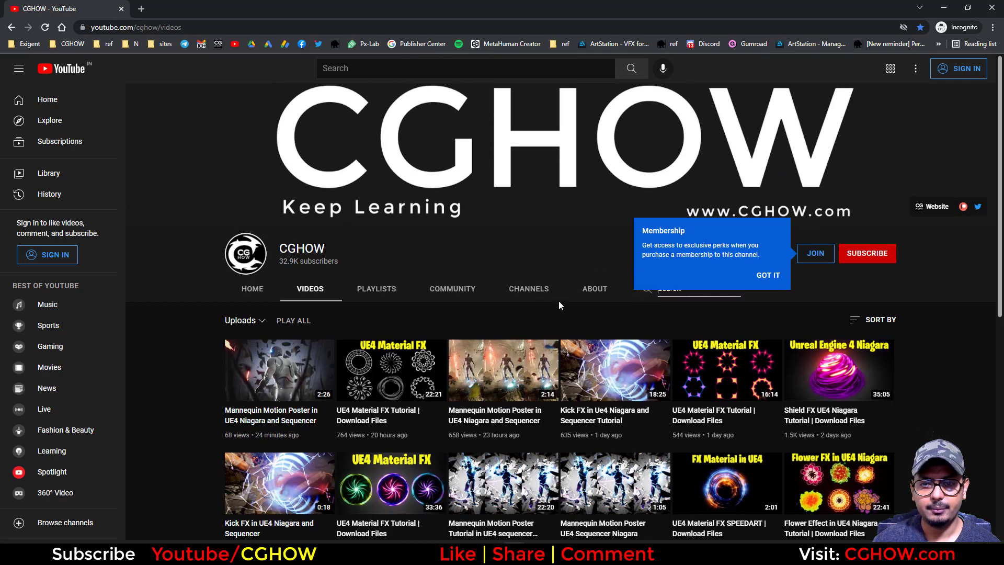
# - Search the CGHOW channel's videos for "car exhaust" and preview the Car Exhaust Effect tutorial
pyautogui.write('sur exhaust')
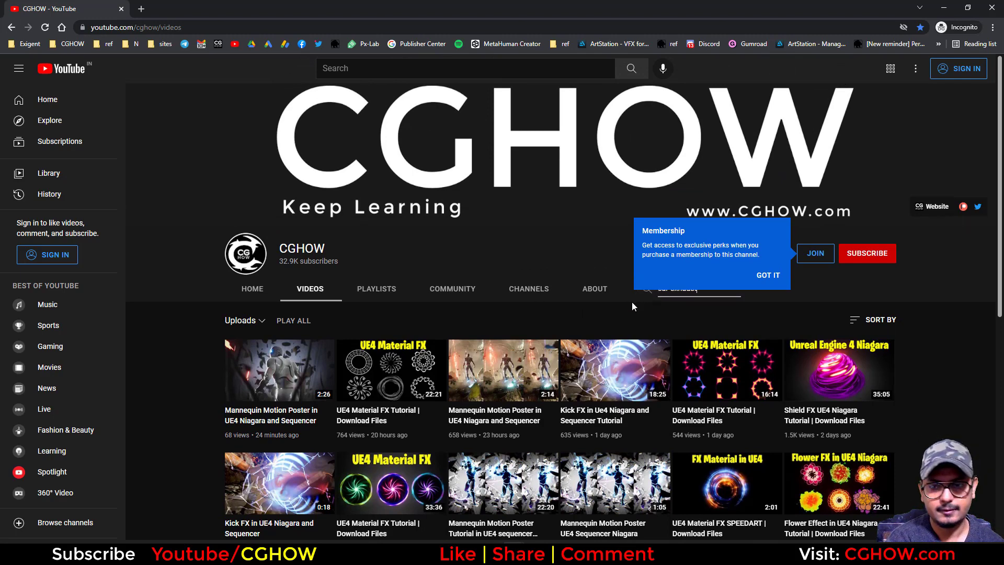
pyautogui.press('Return')
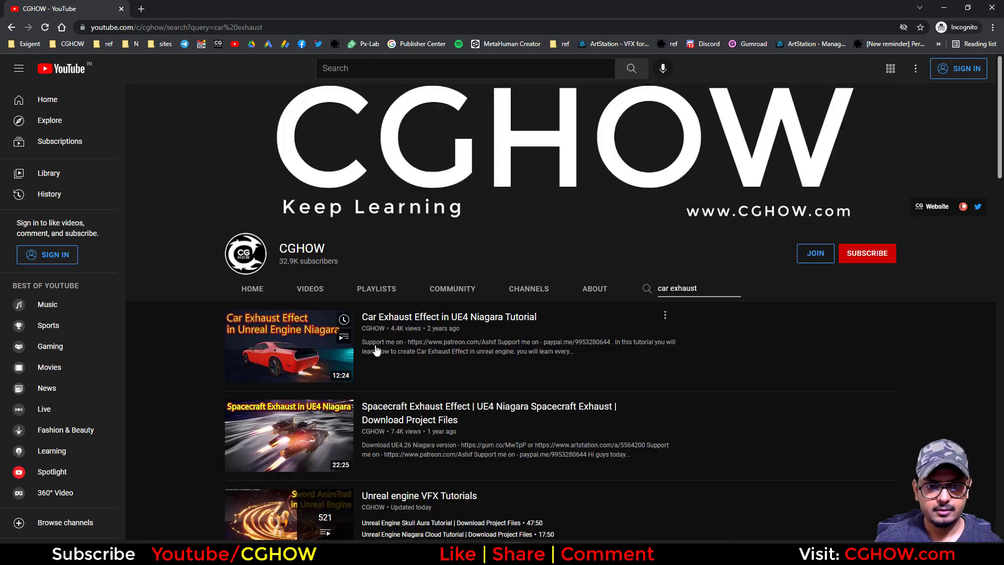
pyautogui.moveTo(302, 378)
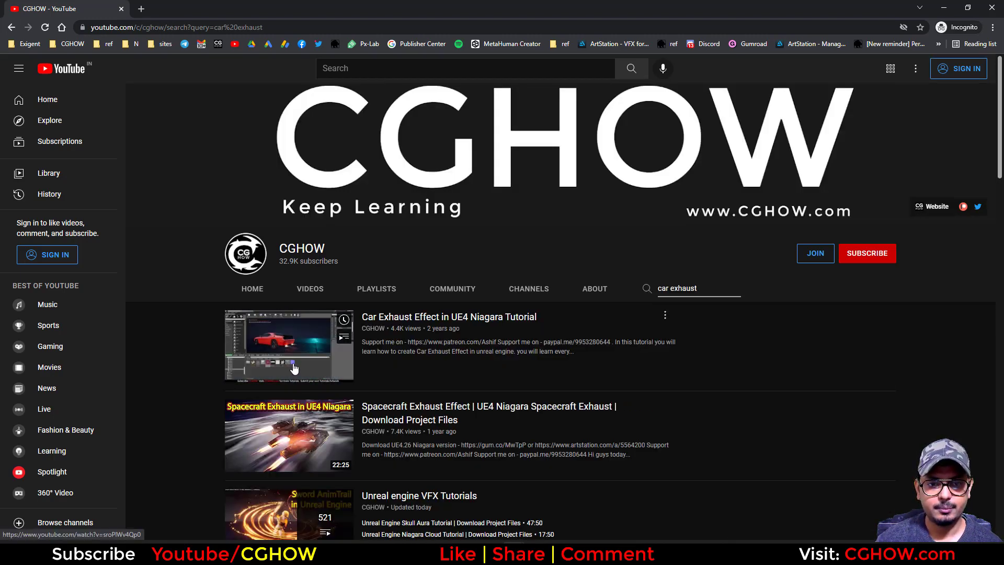
# - Switch from the browser to Unreal Editor and bring up the energy Niagara system
pyautogui.click(944, 7)
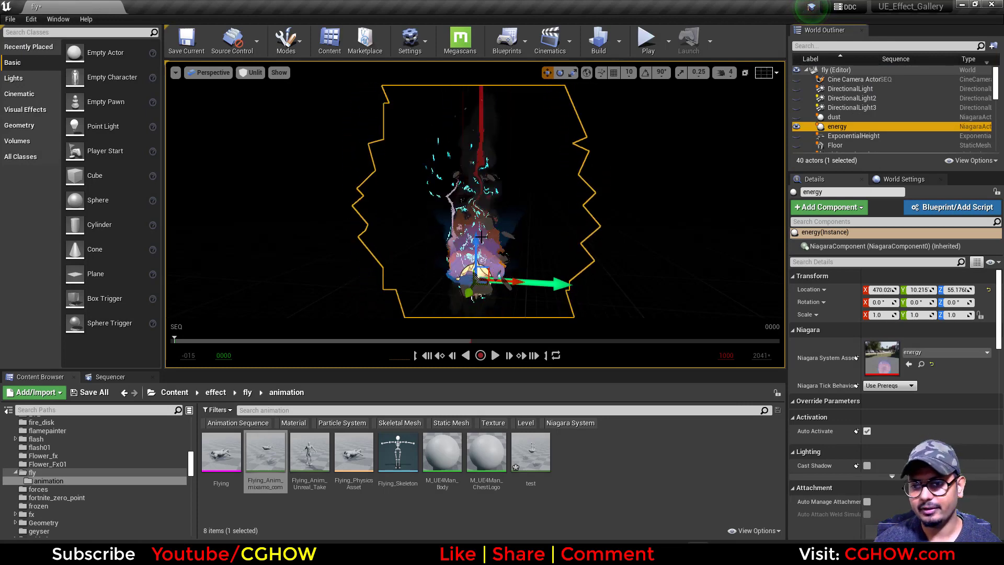
pyautogui.click(513, 549)
pyautogui.click(598, 510)
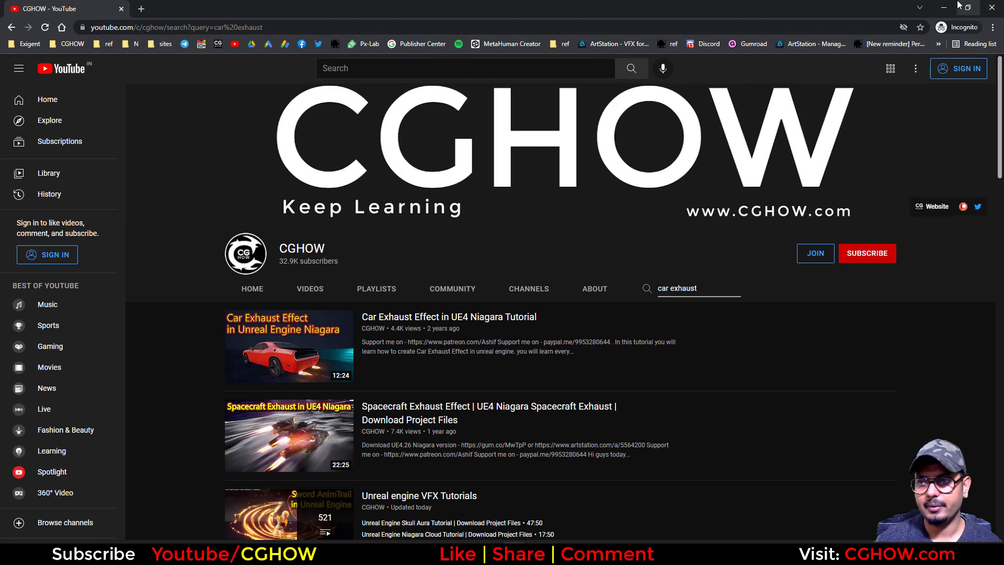
pyautogui.click(944, 7)
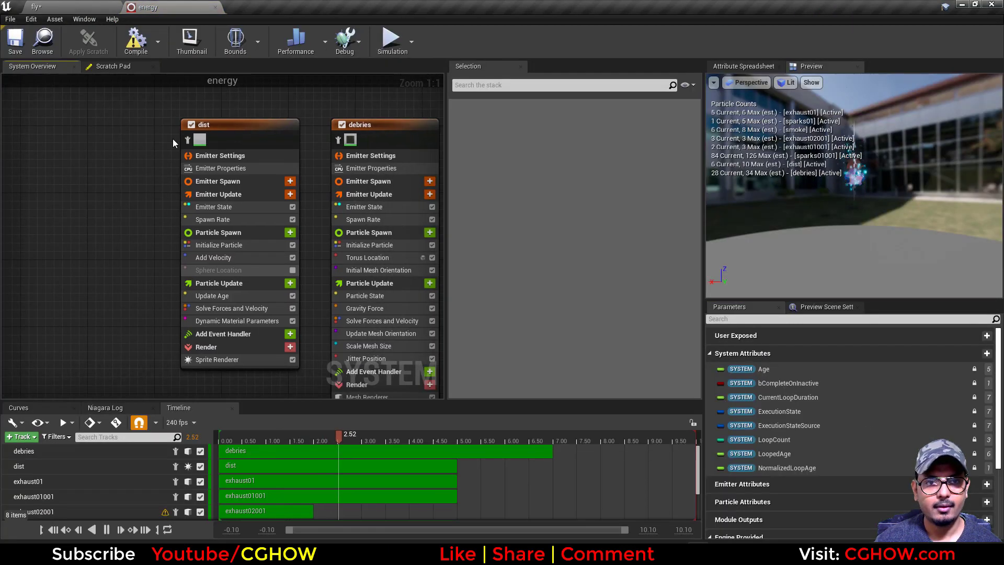
# - Isolate the exhaust01 emitter in the preview and hide the particle counts overlay
pyautogui.click(188, 140)
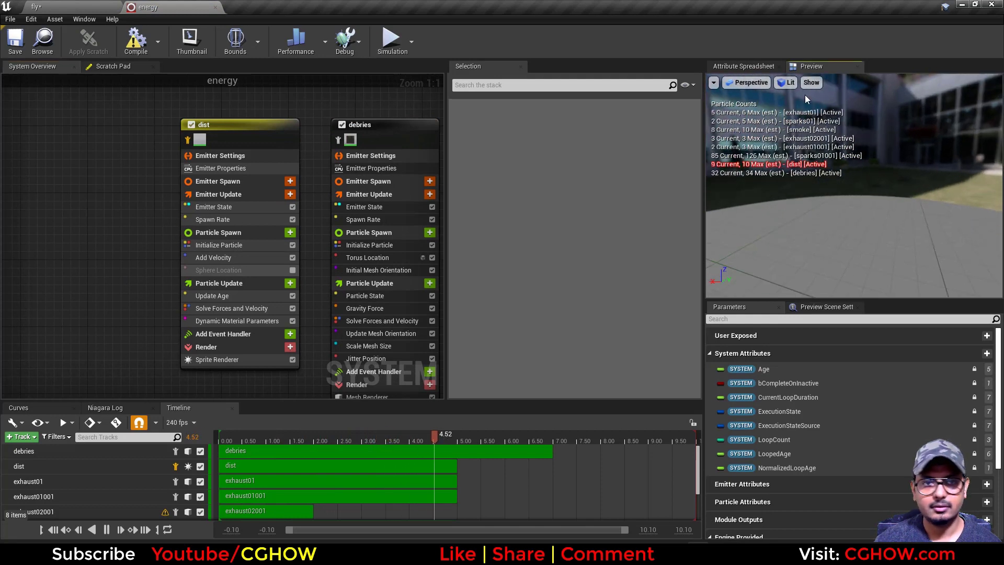
pyautogui.scroll(-4, 172, 209)
pyautogui.scroll(-3, 173, 199)
pyautogui.scroll(6, 199, 235)
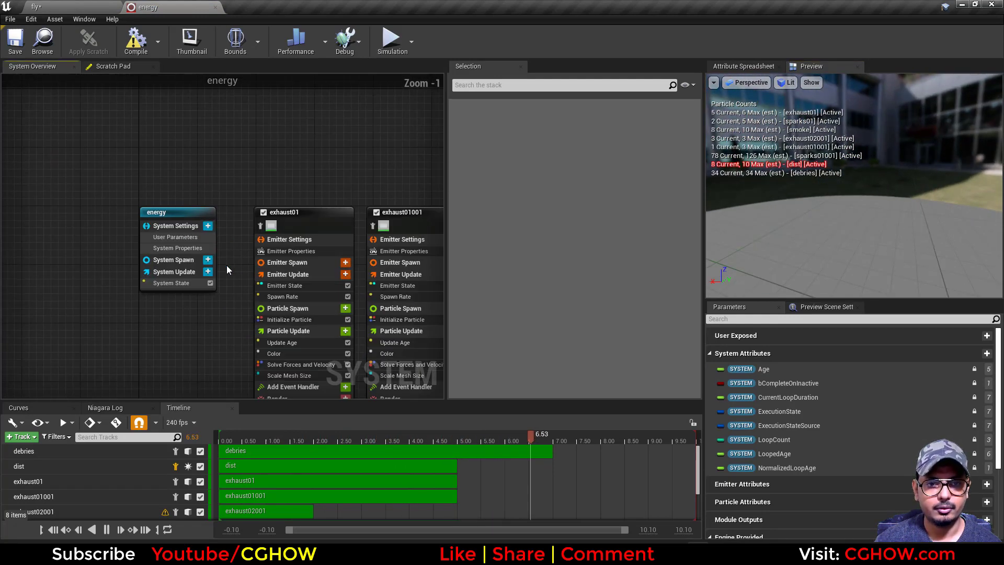
pyautogui.click(260, 225)
pyautogui.click(811, 82)
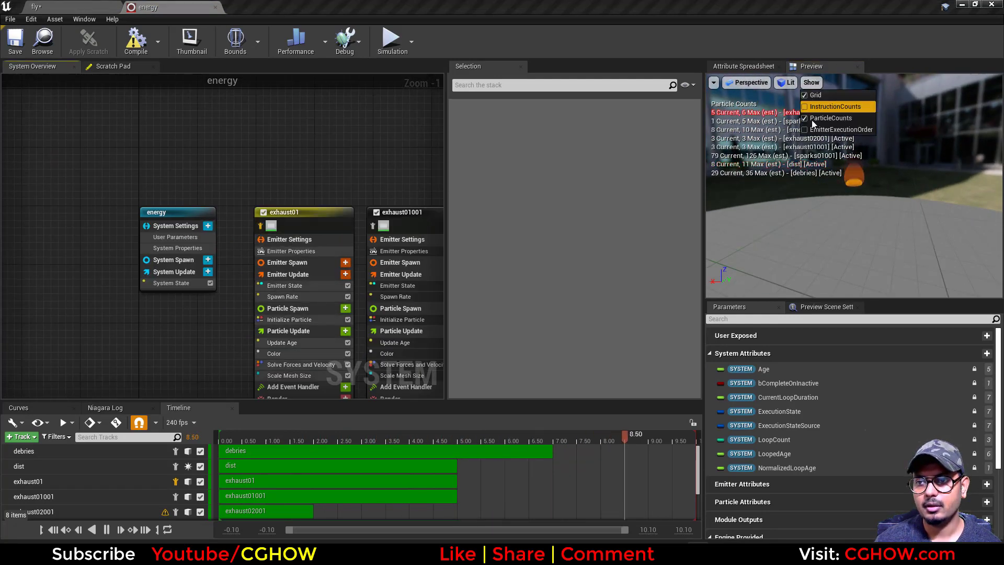
pyautogui.click(814, 118)
pyautogui.moveTo(836, 190); pyautogui.dragTo(838, 197)
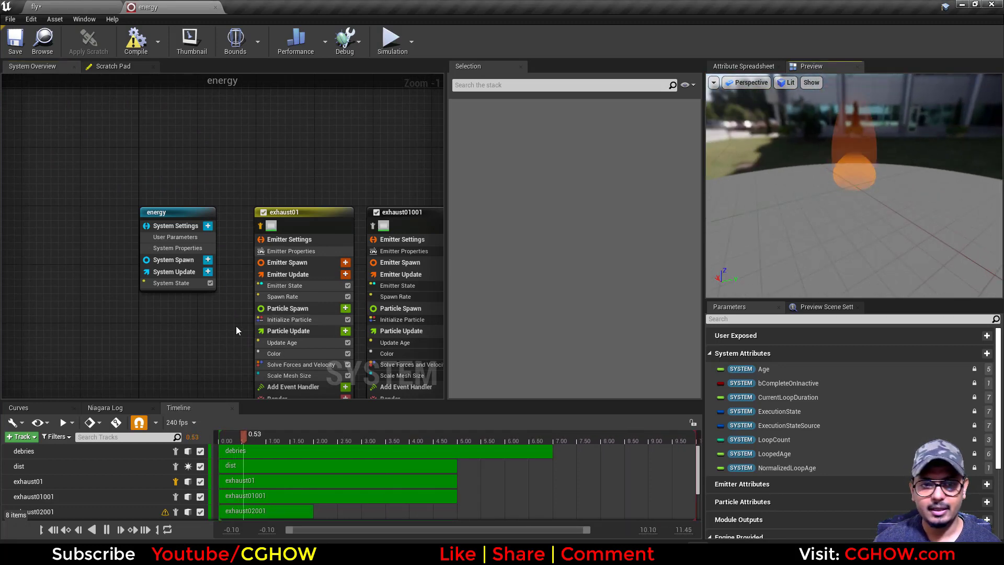
# - Inspect the Sm_shape01 mesh used by exhaust01's Mesh Renderer, then close its editor
pyautogui.moveTo(237, 330); pyautogui.dragTo(265, 303, button='right')
pyautogui.click(265, 303)
pyautogui.doubleClick(555, 186)
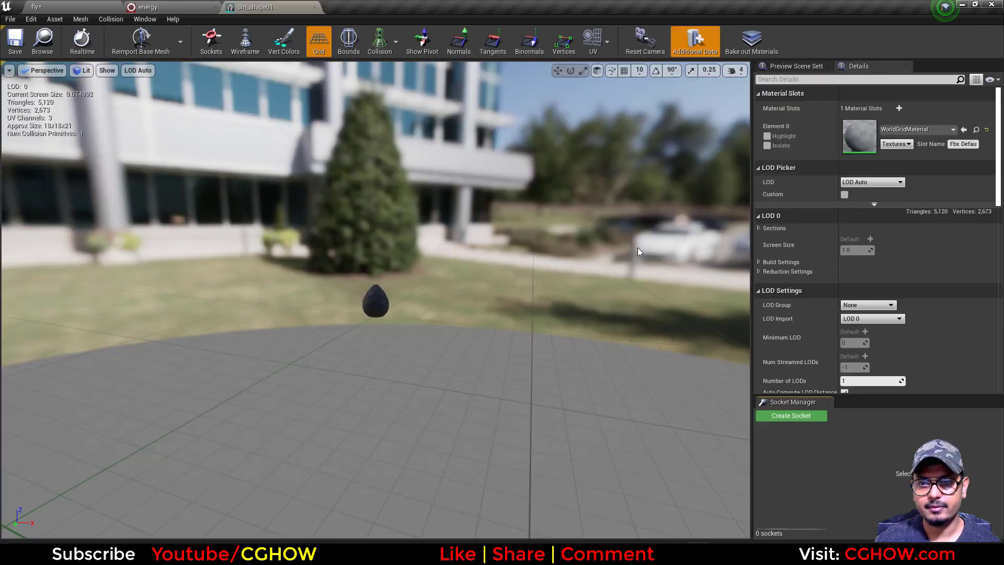
pyautogui.scroll(8, 361, 279)
pyautogui.moveTo(353, 242); pyautogui.dragTo(244, 71)
pyautogui.click(314, 6)
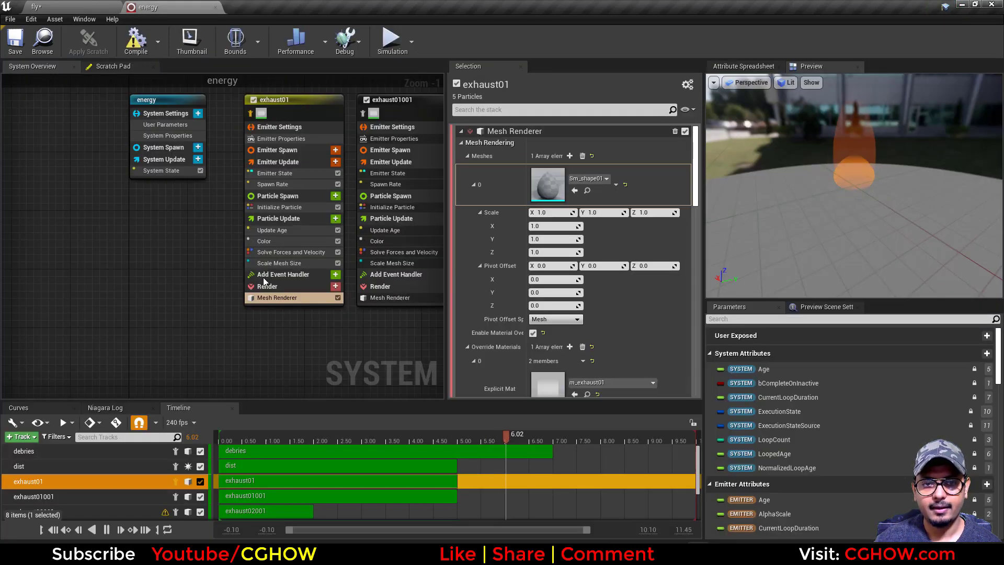
# - Inspect the m_exhaust01 material's node graph, preview it on a cylinder, and close it
pyautogui.doubleClick(546, 389)
pyautogui.scroll(-1, 486, 281)
pyautogui.moveTo(487, 280); pyautogui.dragTo(868, 346, button='right')
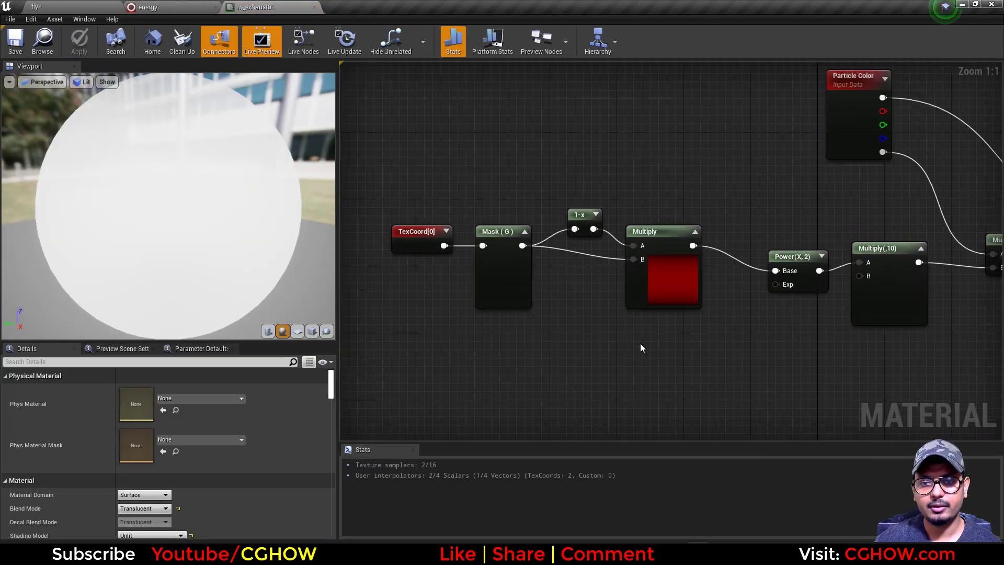
pyautogui.click(298, 332)
pyautogui.moveTo(292, 314); pyautogui.dragTo(292, 91)
pyautogui.click(268, 331)
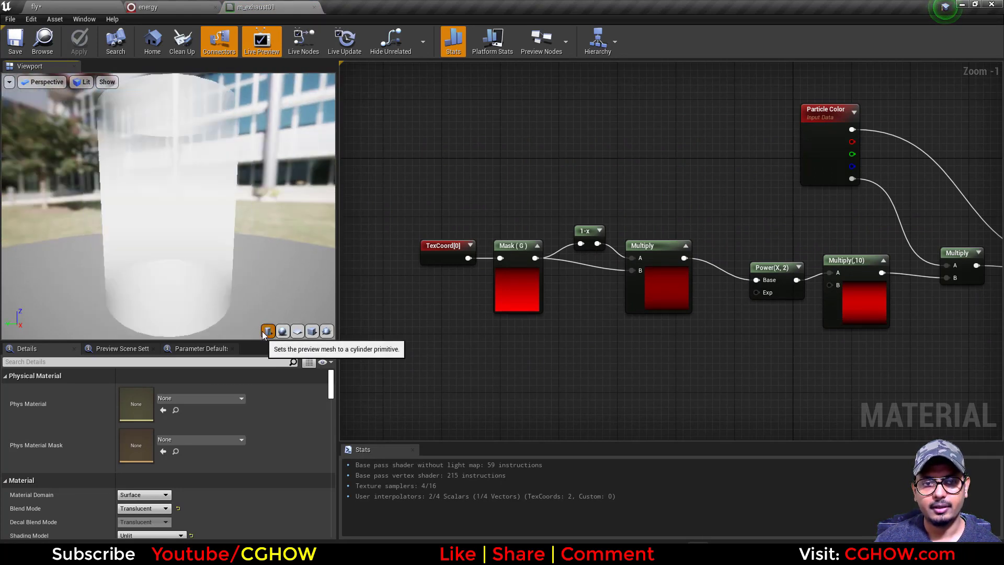
pyautogui.middleClick(280, 7)
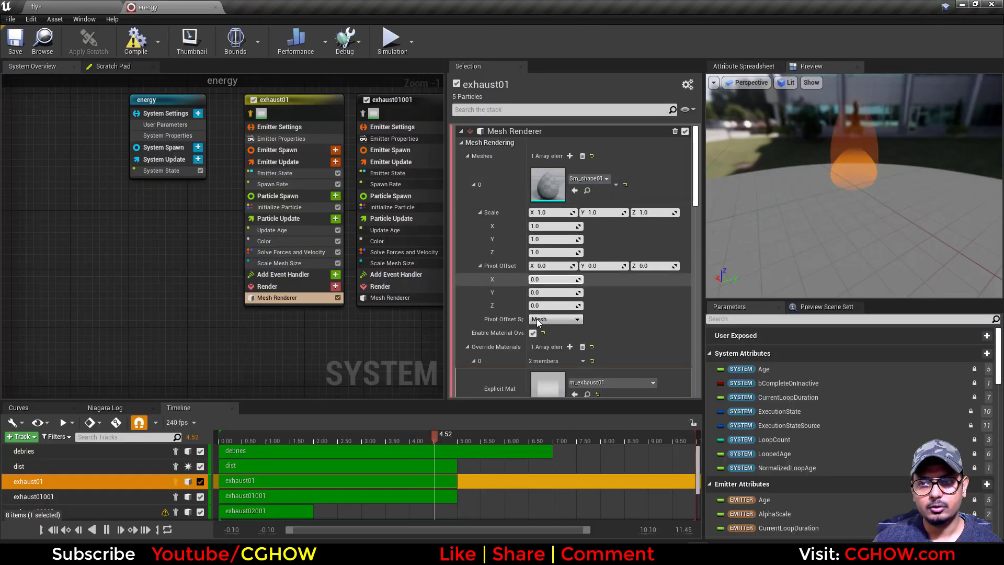
# - Review exhaust01's Spawn Rate, Initialize Particle and Scale Mesh Size settings
pyautogui.moveTo(287, 220); pyautogui.dragTo(233, 237, button='right')
pyautogui.click(219, 201)
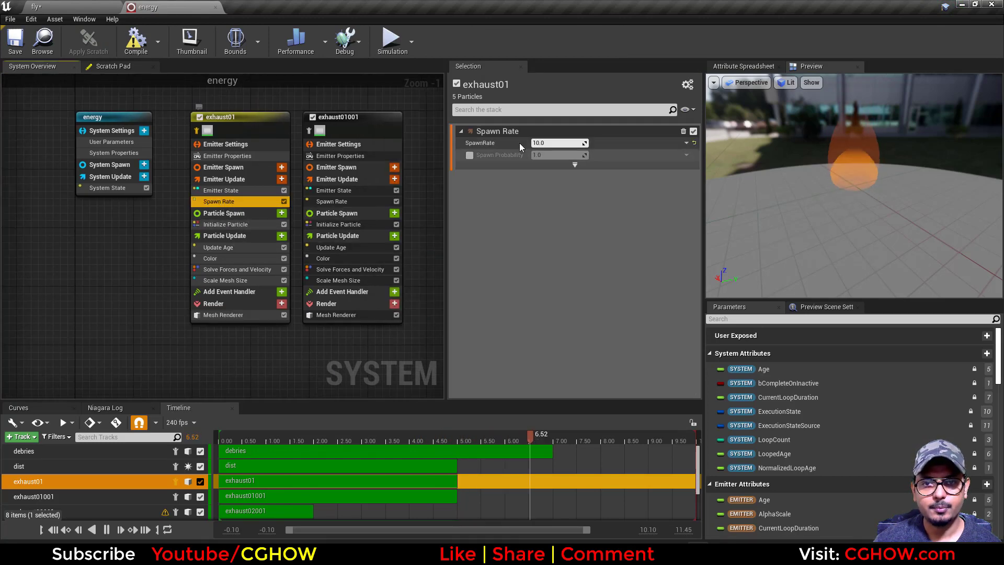
pyautogui.click(220, 225)
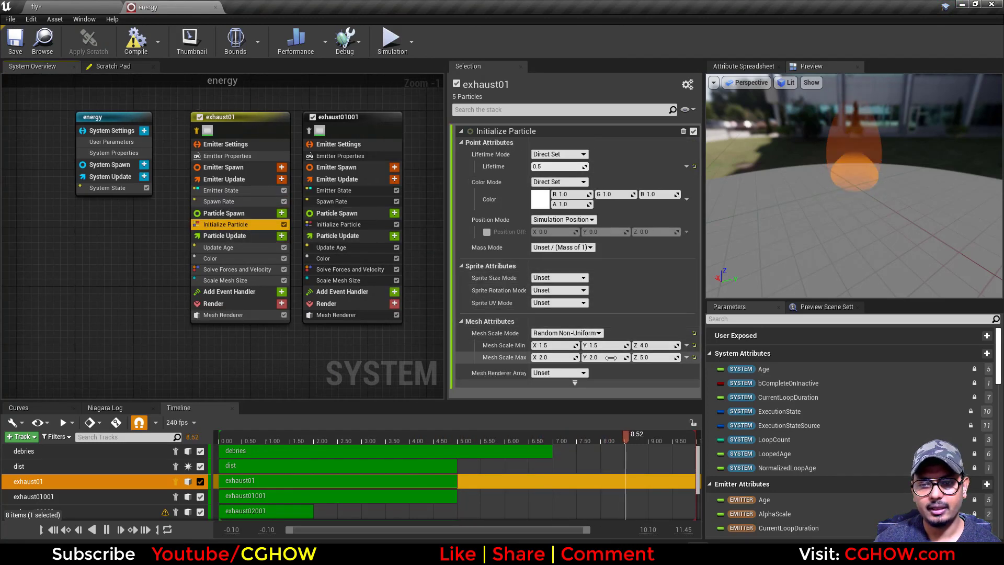
pyautogui.click(234, 282)
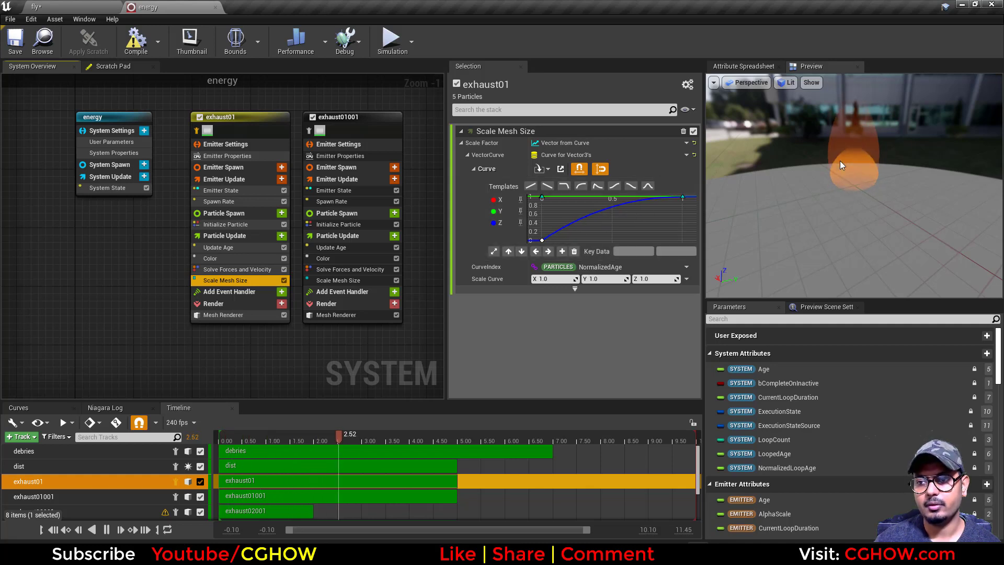
# - Compare exhaust01 with Scale Mesh Size disabled and re-enabled, and check its Color gradient
pyautogui.click(284, 281)
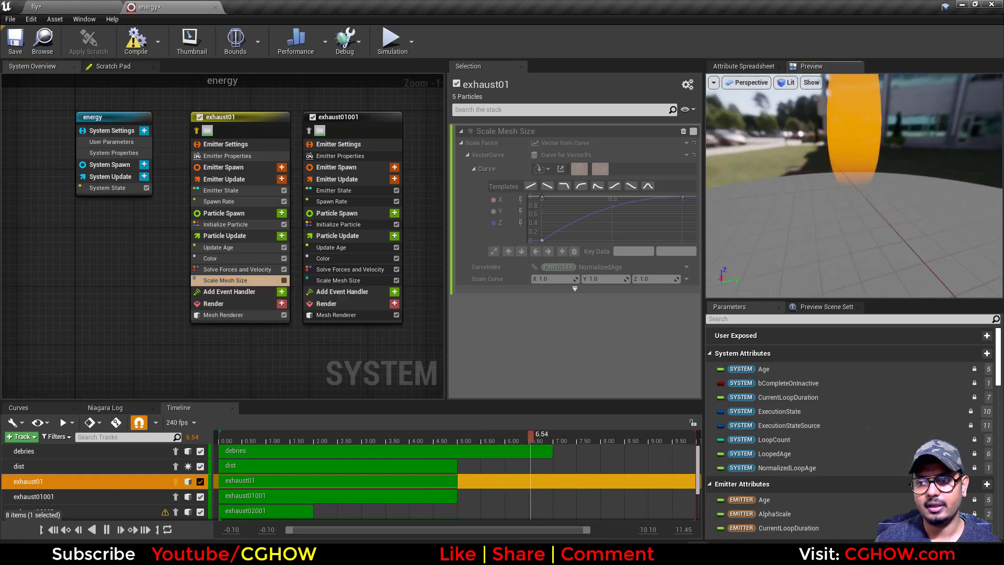
pyautogui.click(284, 280)
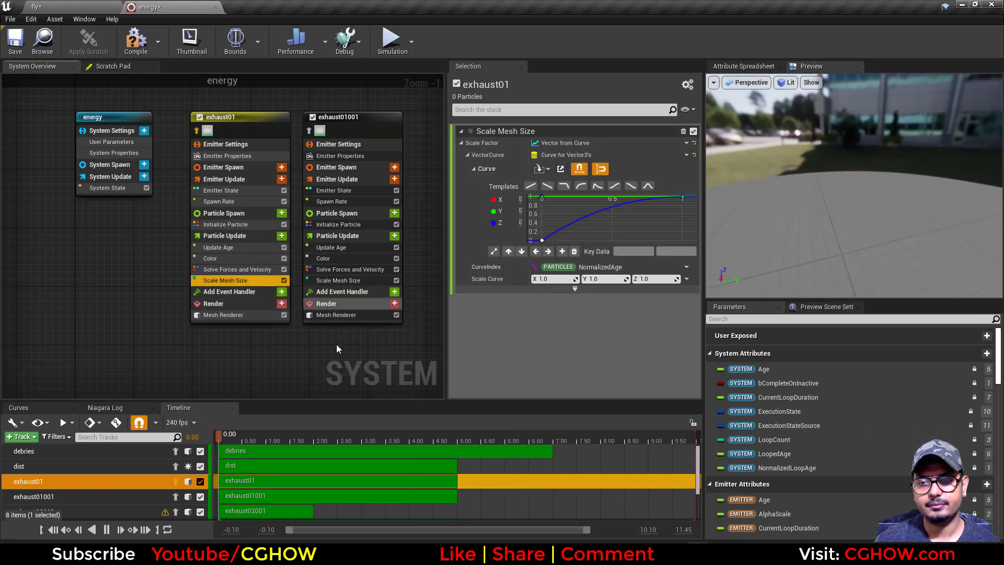
pyautogui.moveTo(359, 349); pyautogui.dragTo(322, 345, button='right')
pyautogui.click(216, 258)
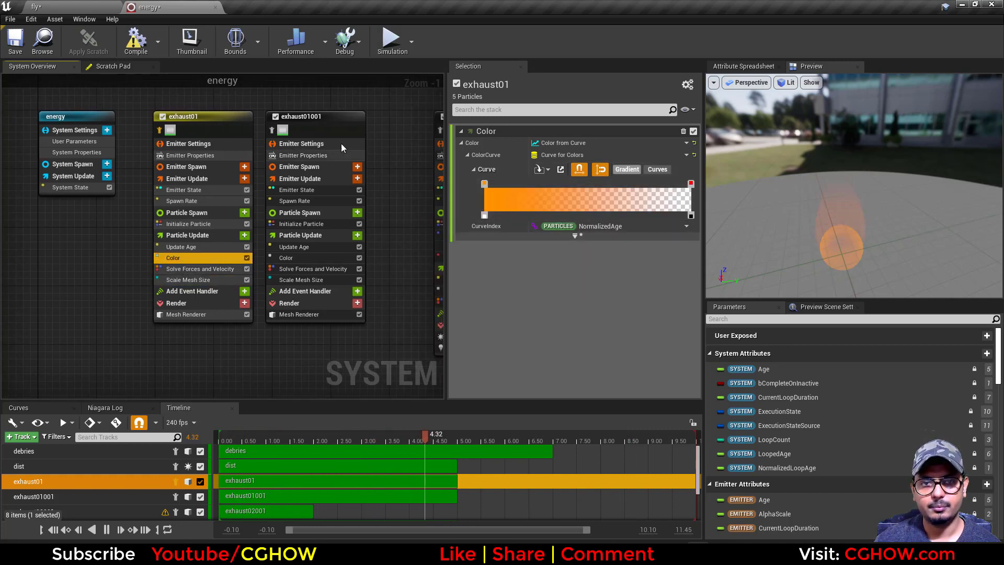
# - Isolate exhaust01001 and then sparks01 in the preview to examine each emitter's look
pyautogui.click(272, 130)
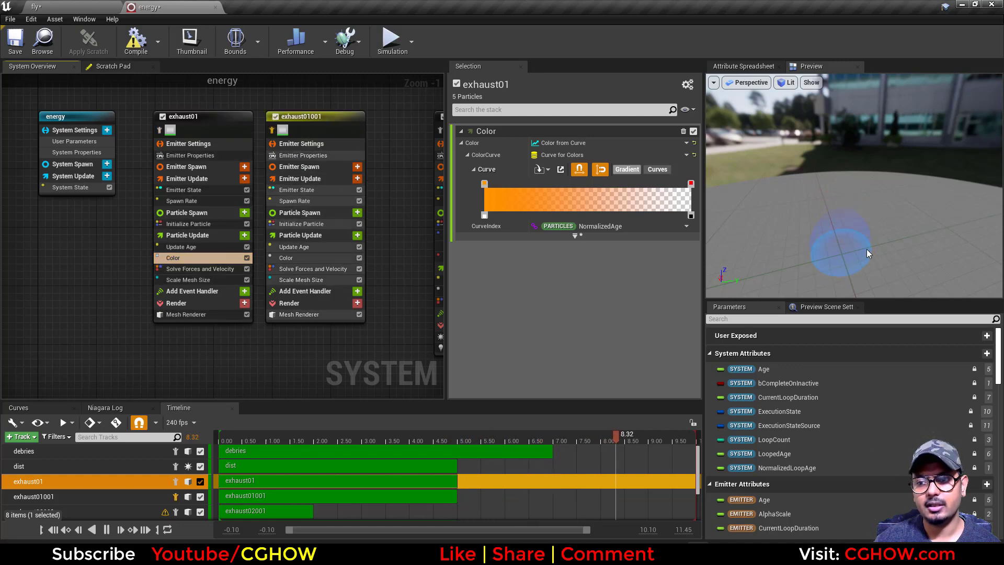
pyautogui.moveTo(867, 249); pyautogui.dragTo(833, 218)
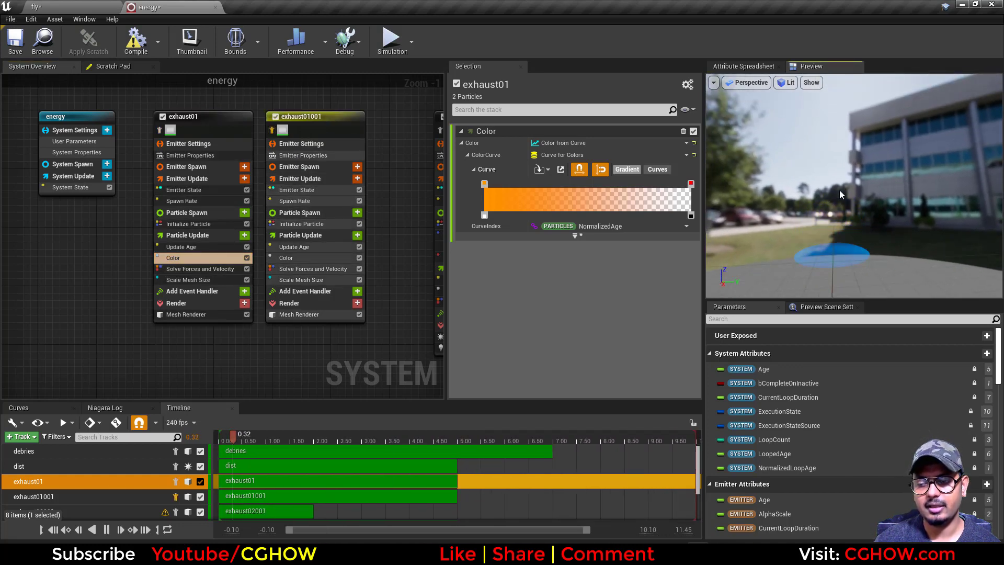
pyautogui.moveTo(391, 292); pyautogui.dragTo(208, 307, button='right')
pyautogui.moveTo(842, 245); pyautogui.dragTo(881, 256)
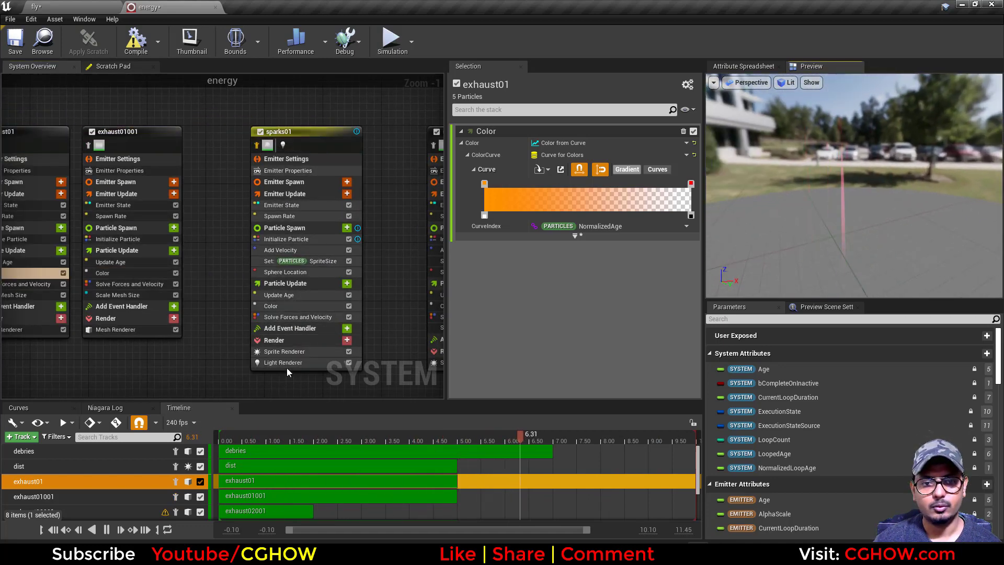
# - Inspect the m_spark_shape material from sparks01's Sprite Renderer on a plane preview mesh, and close it
pyautogui.click(285, 351)
pyautogui.doubleClick(550, 164)
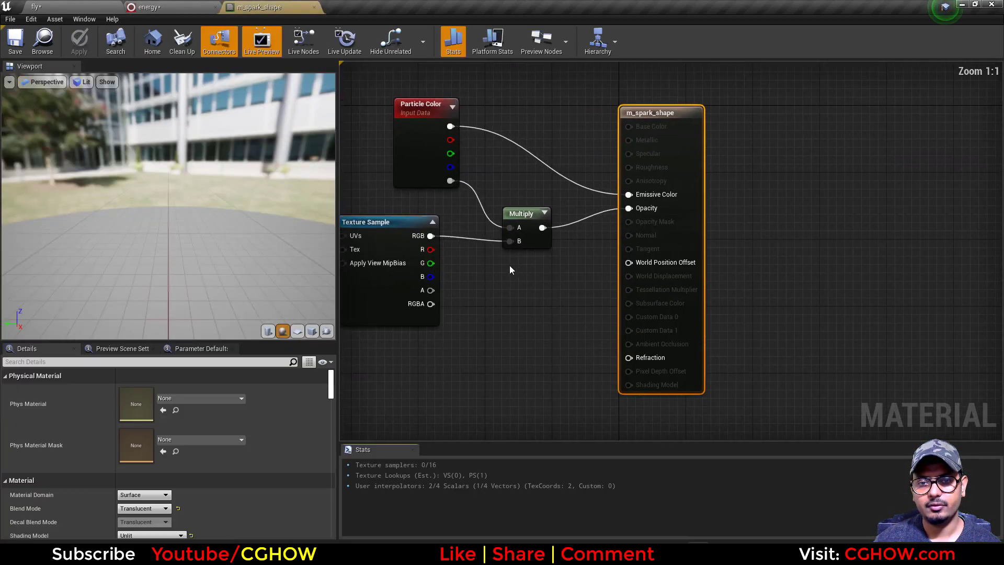
pyautogui.click(297, 334)
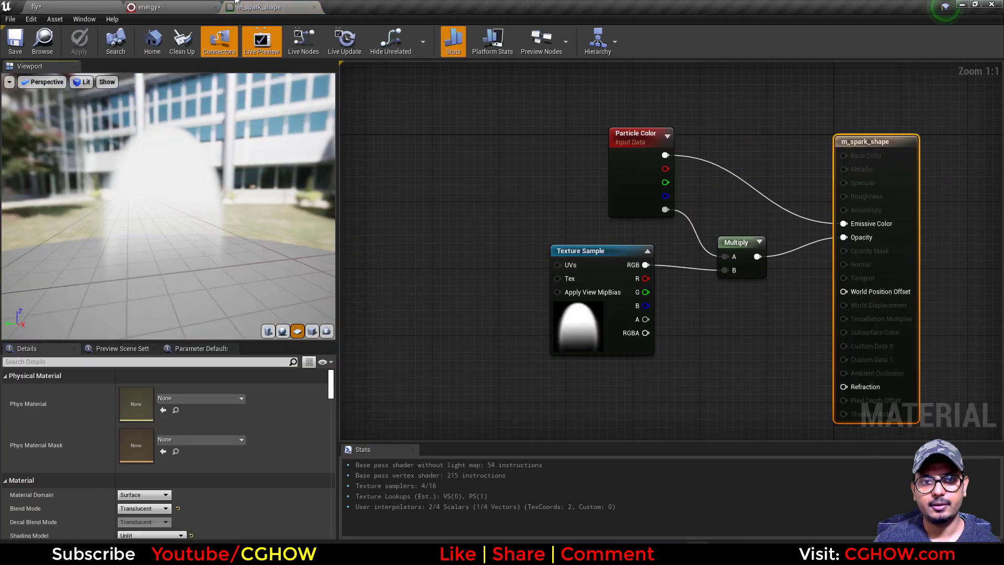
pyautogui.click(314, 7)
# - Review sparks01's Spawn Rate, Sprite Renderer, Add Velocity, SpriteSize, Color and Light Renderer settings
pyautogui.click(306, 217)
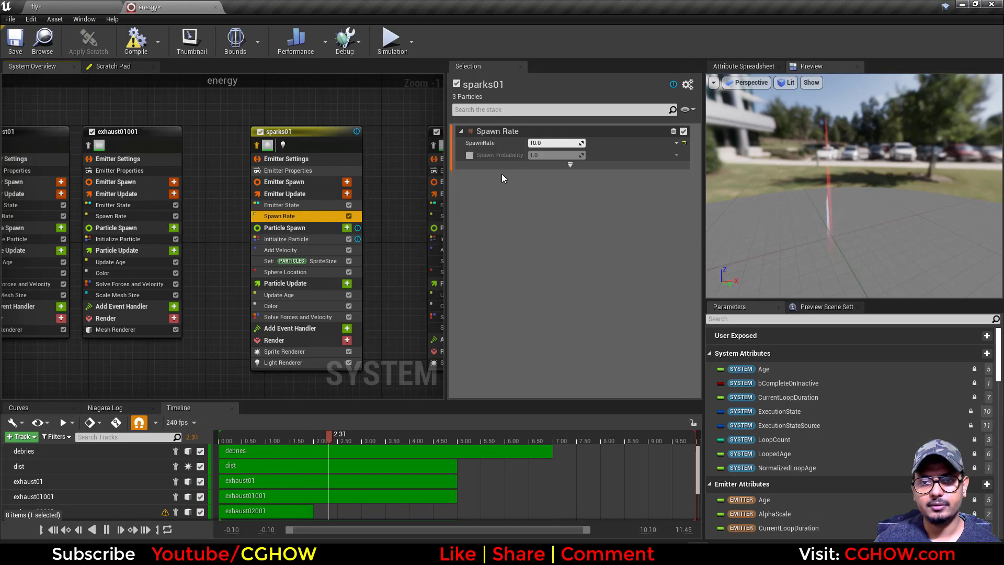
pyautogui.click(301, 352)
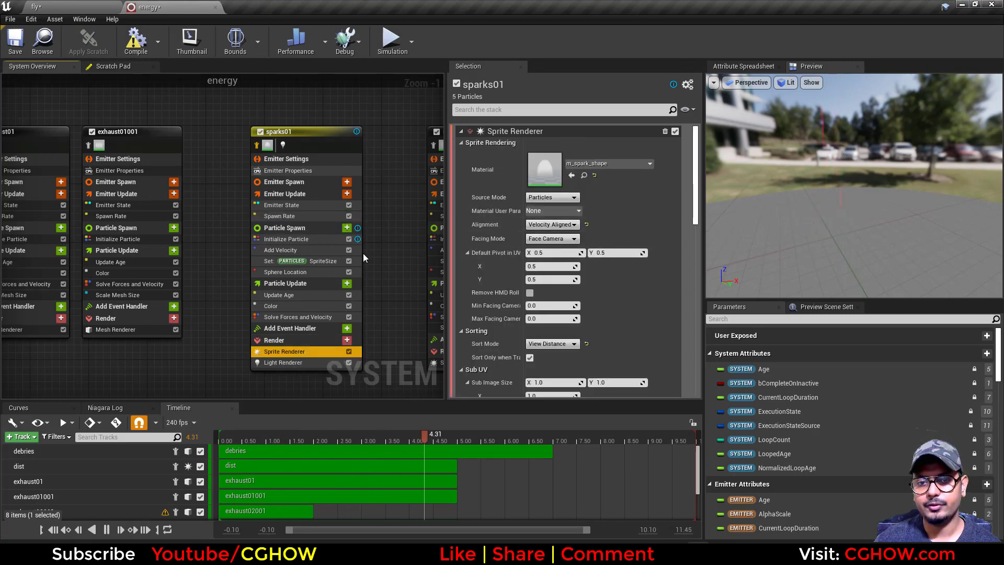
pyautogui.click(290, 250)
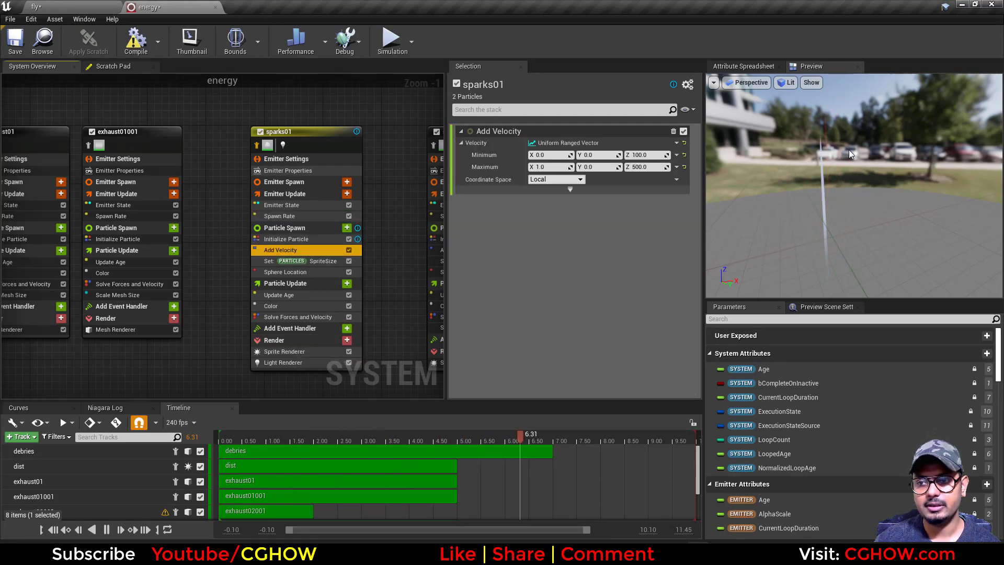
pyautogui.click(293, 306)
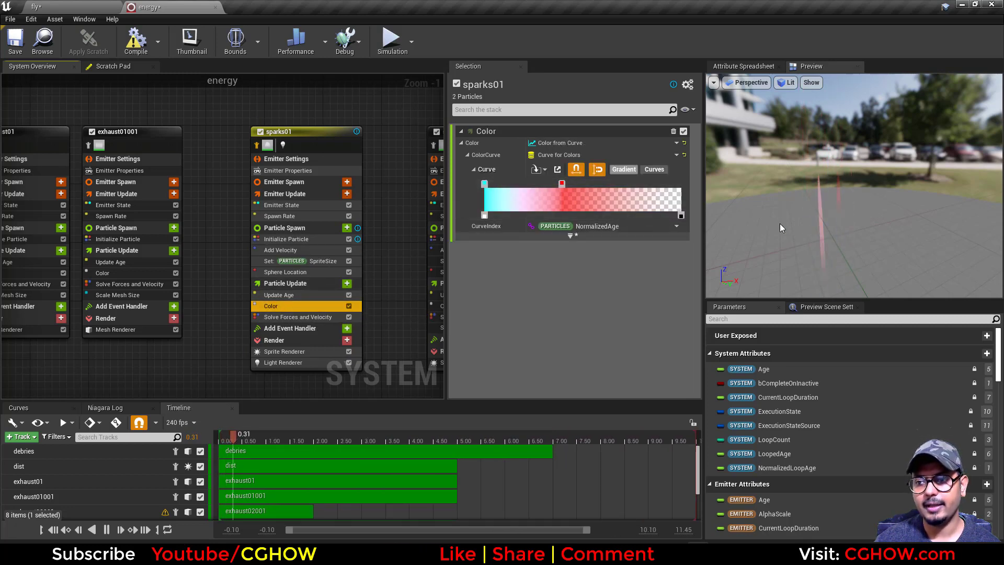
pyautogui.click(319, 261)
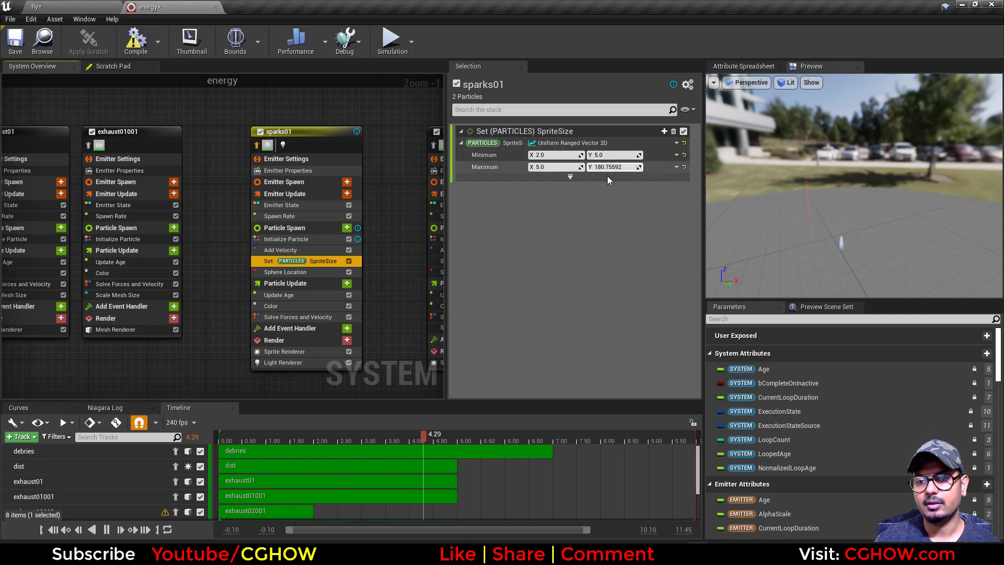
pyautogui.click(279, 307)
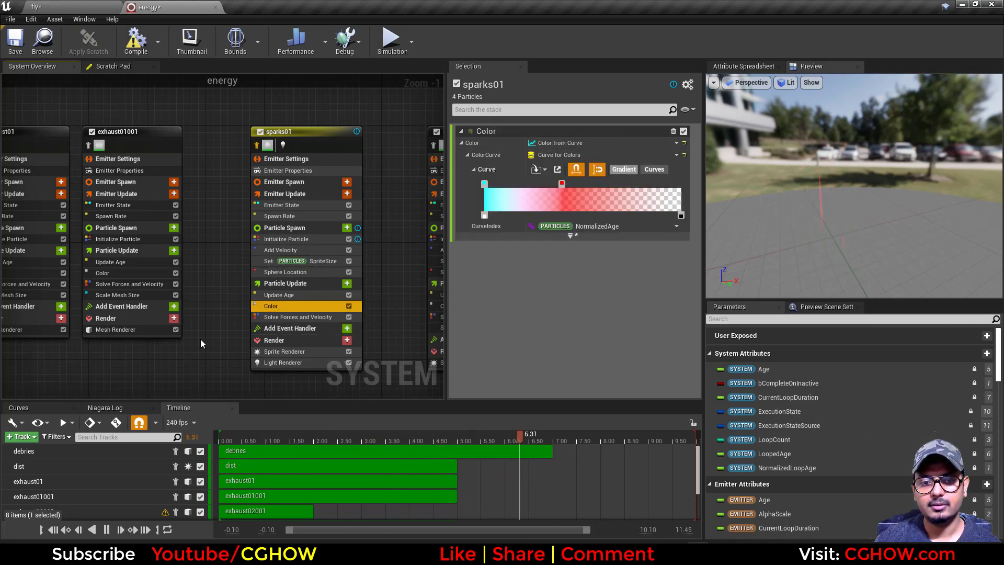
pyautogui.moveTo(263, 351); pyautogui.dragTo(168, 346, button='right')
pyautogui.click(208, 356)
# - Toggle the smoke emitter's isolation so that all emitters play together in the preview
pyautogui.moveTo(309, 187); pyautogui.dragTo(204, 181, button='right')
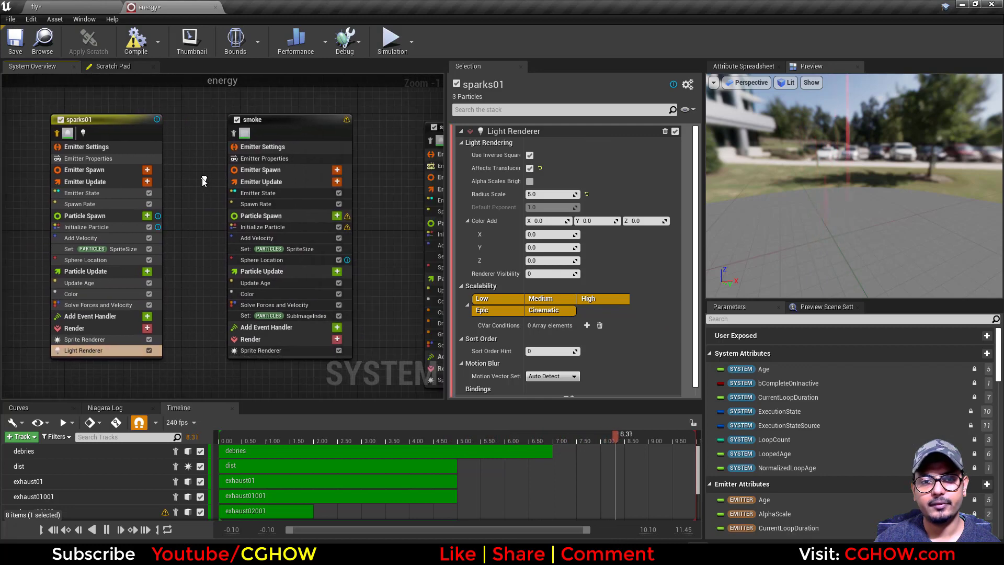
pyautogui.click(233, 134)
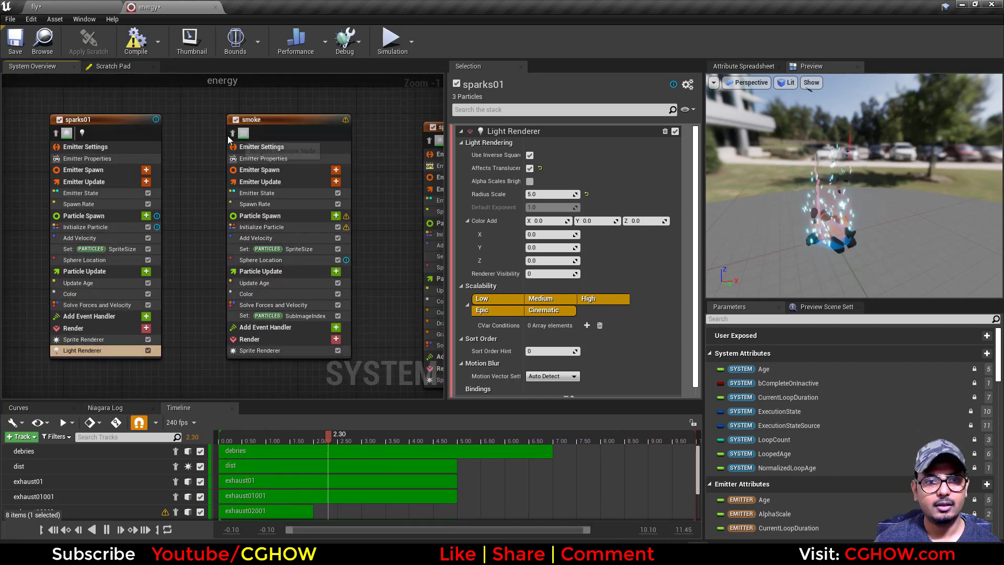
pyautogui.click(233, 135)
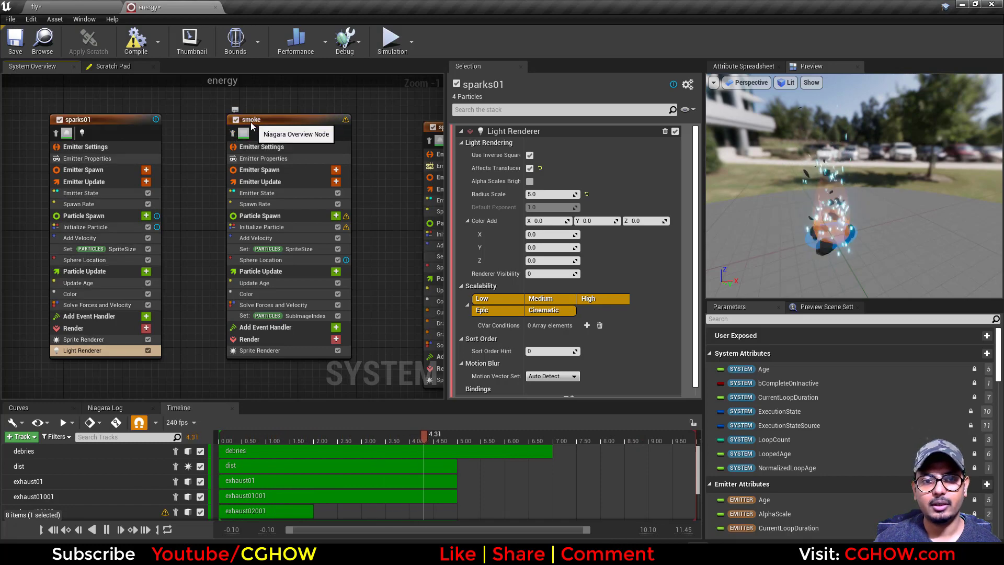
# - Isolate the sparks01001 emitter in the preview and review its Spawn Rate, SpriteSize, Color and Curl Noise Force settings
pyautogui.moveTo(402, 143); pyautogui.dragTo(179, 126, button='right')
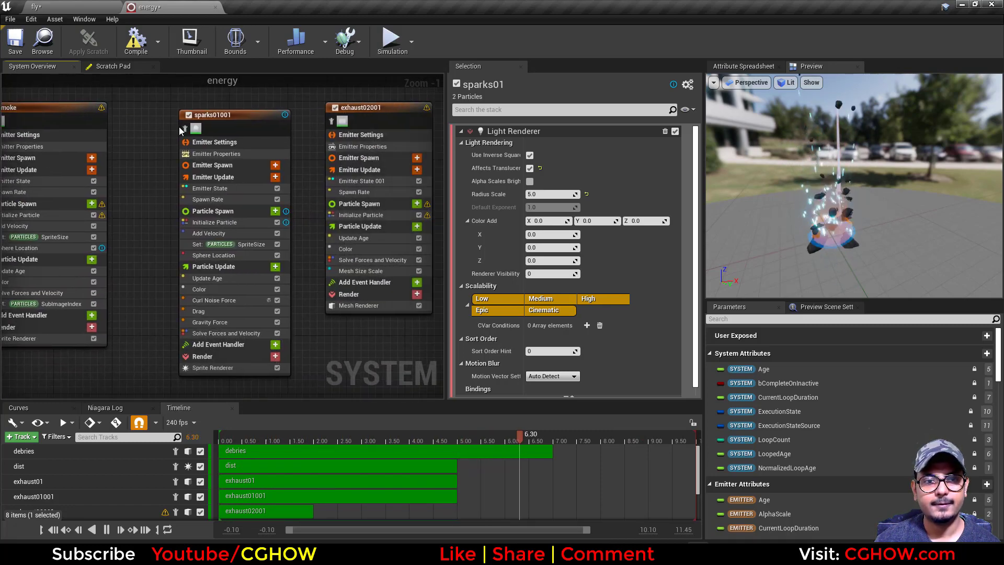
pyautogui.moveTo(63, 159); pyautogui.dragTo(278, 171, button='right')
pyautogui.moveTo(344, 111); pyautogui.dragTo(153, 103, button='right')
pyautogui.scroll(1, 203, 197)
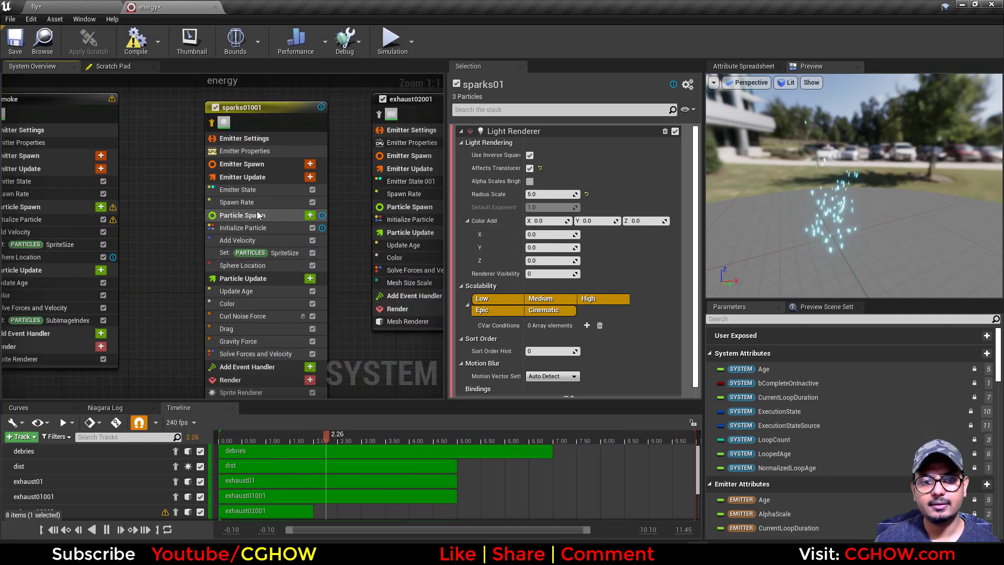
pyautogui.click(246, 202)
pyautogui.moveTo(176, 322); pyautogui.dragTo(182, 280, button='right')
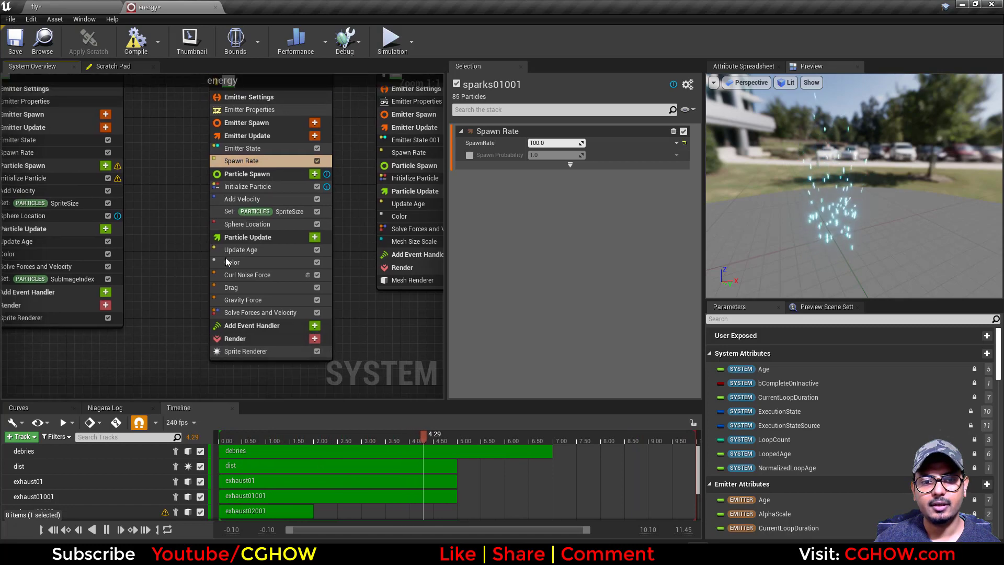
pyautogui.click(301, 212)
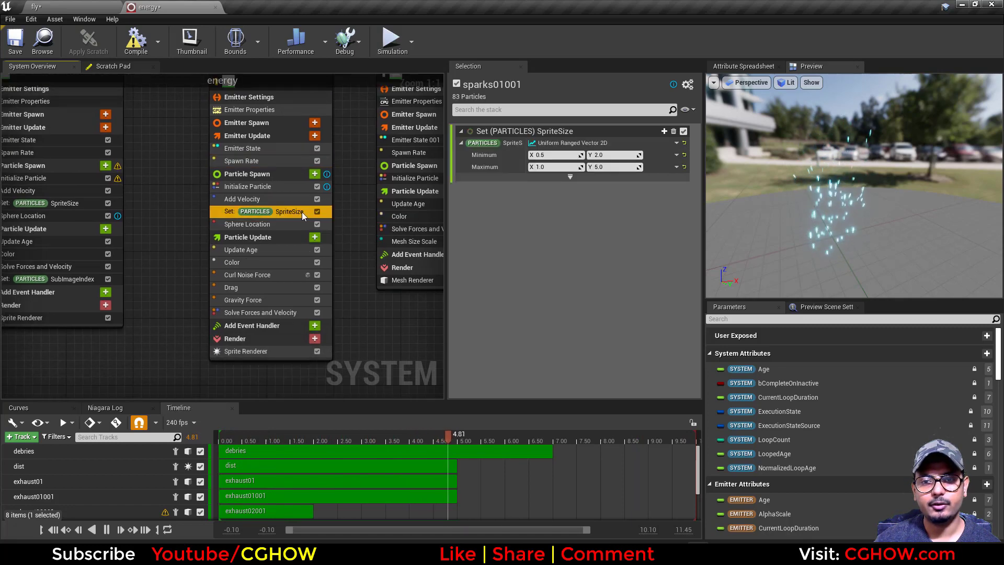
pyautogui.click(263, 264)
pyautogui.click(256, 275)
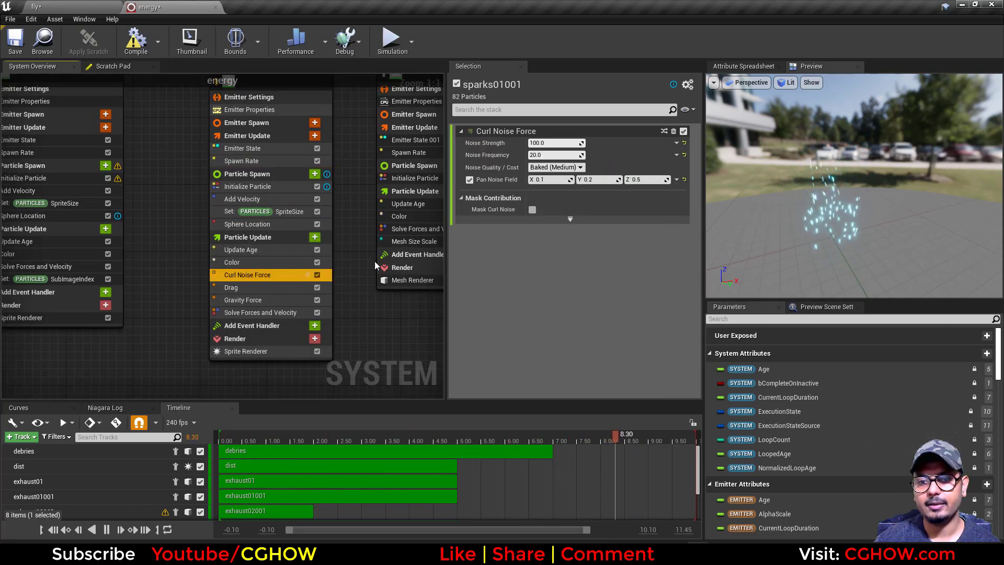
# - Return all emitters to the preview and review the Initialize Particle settings of exhaust02001
pyautogui.moveTo(415, 92); pyautogui.dragTo(256, 152, button='right')
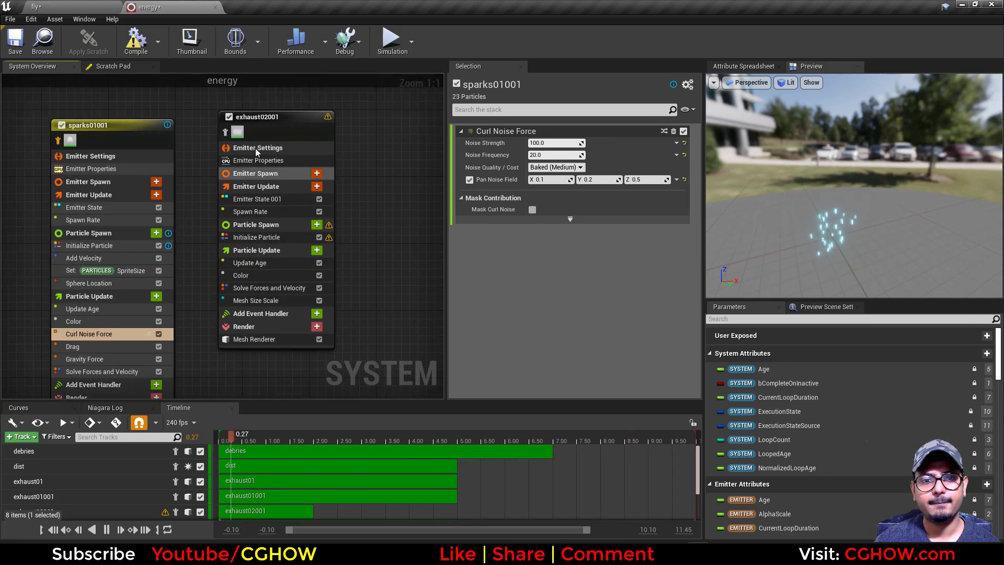
pyautogui.scroll(-2, 303, 156)
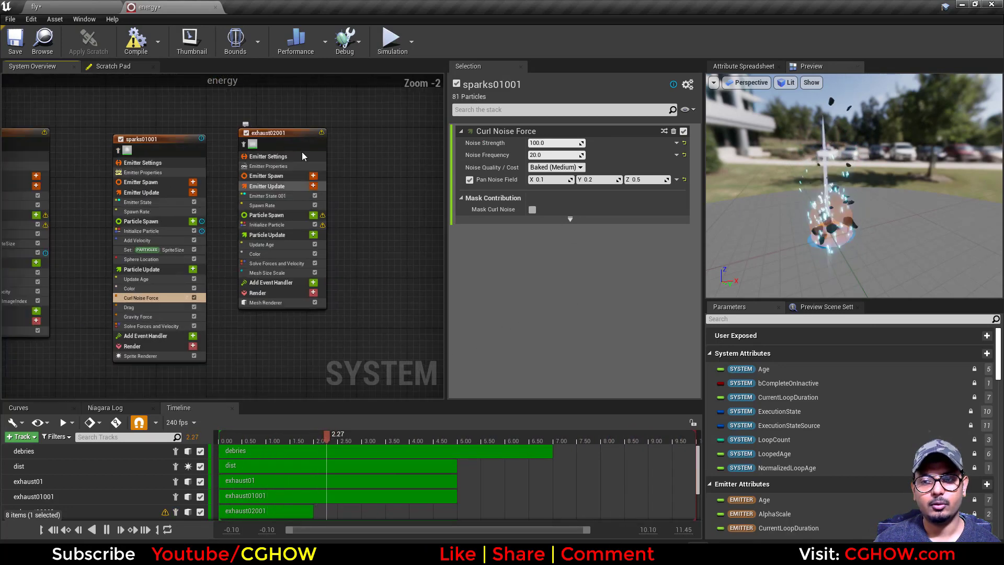
pyautogui.moveTo(290, 355); pyautogui.dragTo(417, 176, button='right')
pyautogui.scroll(-2, 417, 177)
pyautogui.moveTo(310, 256); pyautogui.dragTo(68, 405, button='right')
pyautogui.scroll(2, 265, 218)
pyautogui.click(277, 167)
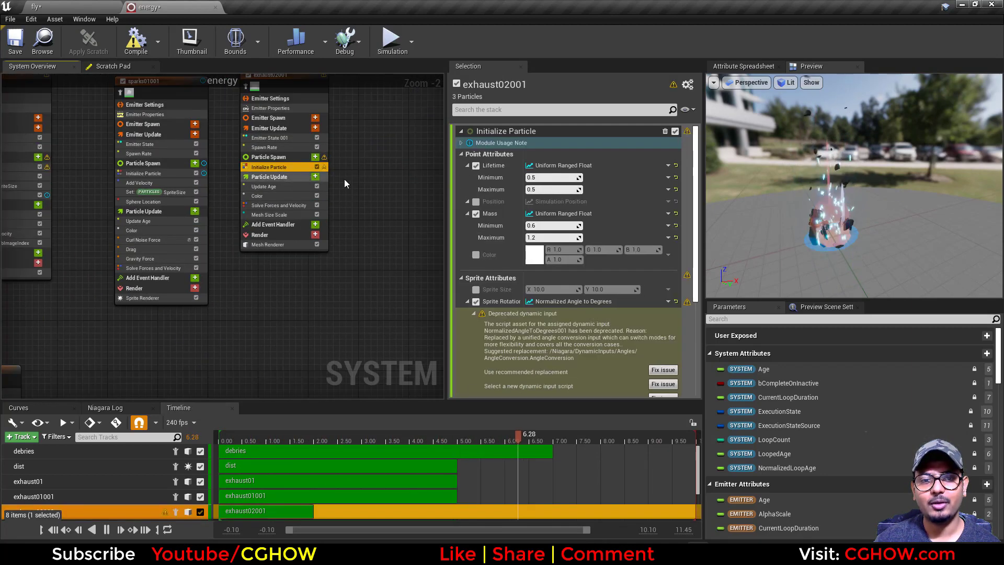
# - Isolate the dist emitter, examine it in the preview, and review its Add Velocity settings
pyautogui.moveTo(227, 312); pyautogui.dragTo(365, 233, button='right')
pyautogui.moveTo(233, 275); pyautogui.dragTo(390, 227, button='right')
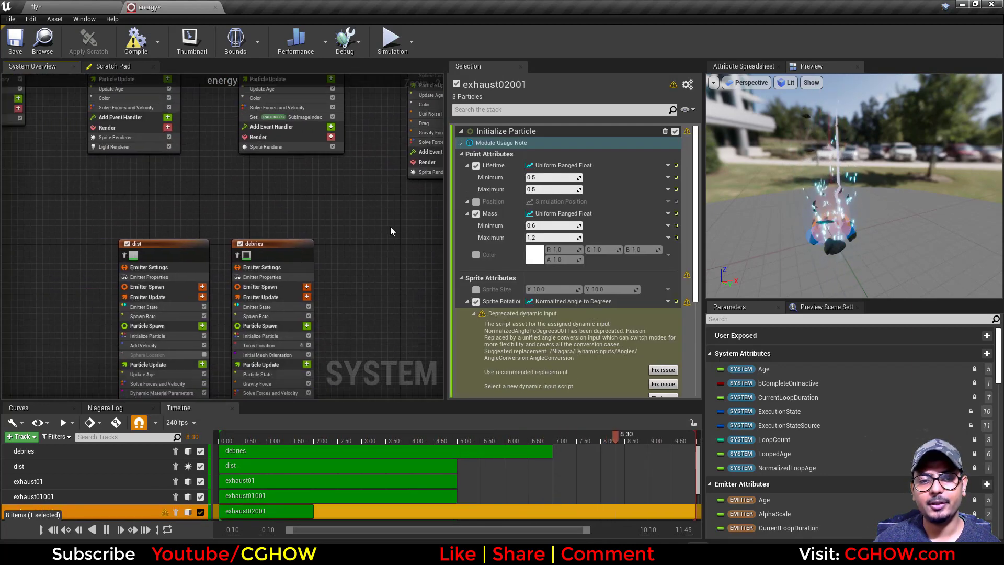
pyautogui.moveTo(78, 300); pyautogui.dragTo(116, 214, button='right')
pyautogui.scroll(2, 116, 214)
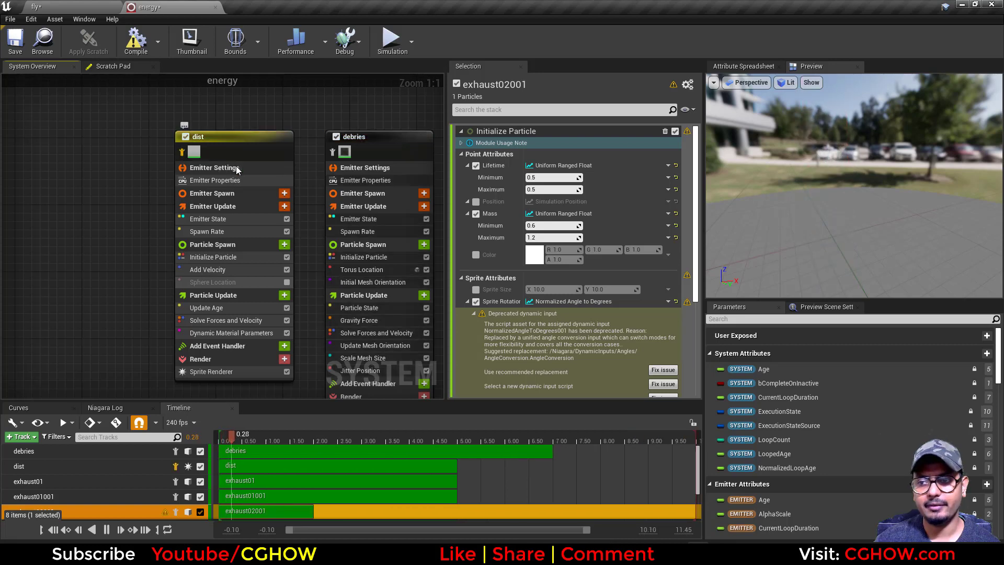
pyautogui.moveTo(835, 226); pyautogui.dragTo(816, 241)
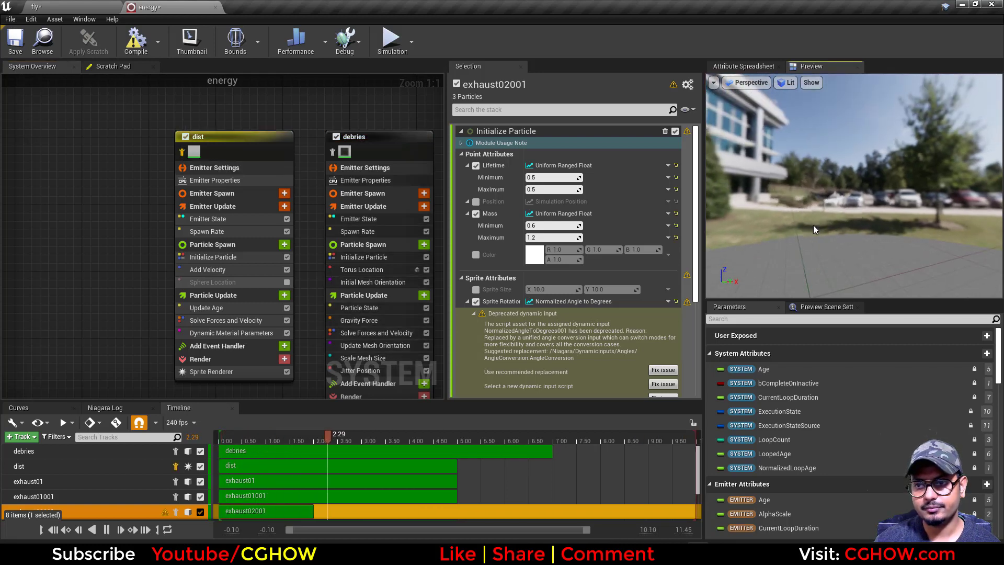
pyautogui.click(246, 245)
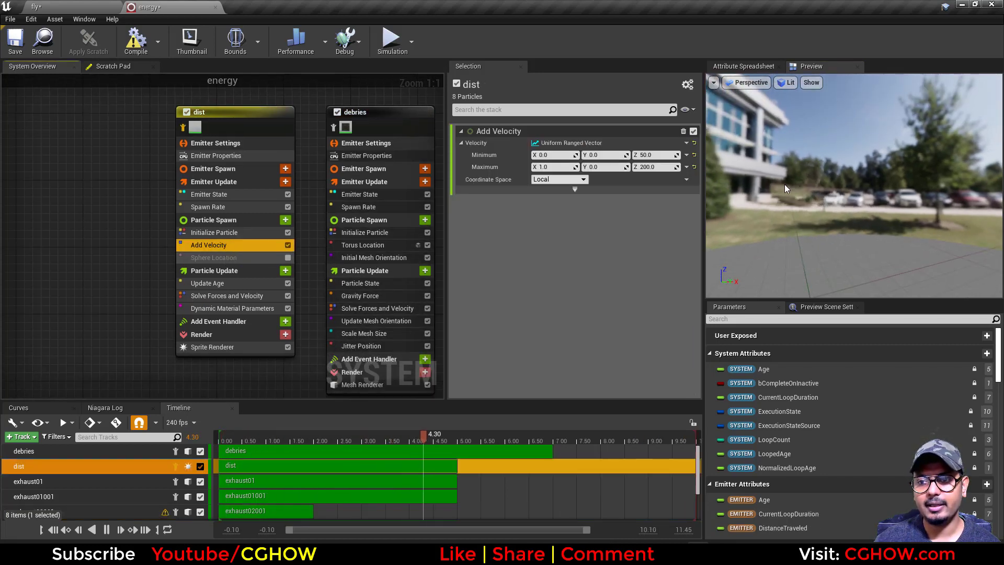
# - Inspect the M_Heat_Distortion material from dist's Sprite Renderer, close it, and review dist's Initialize Particle settings
pyautogui.click(213, 347)
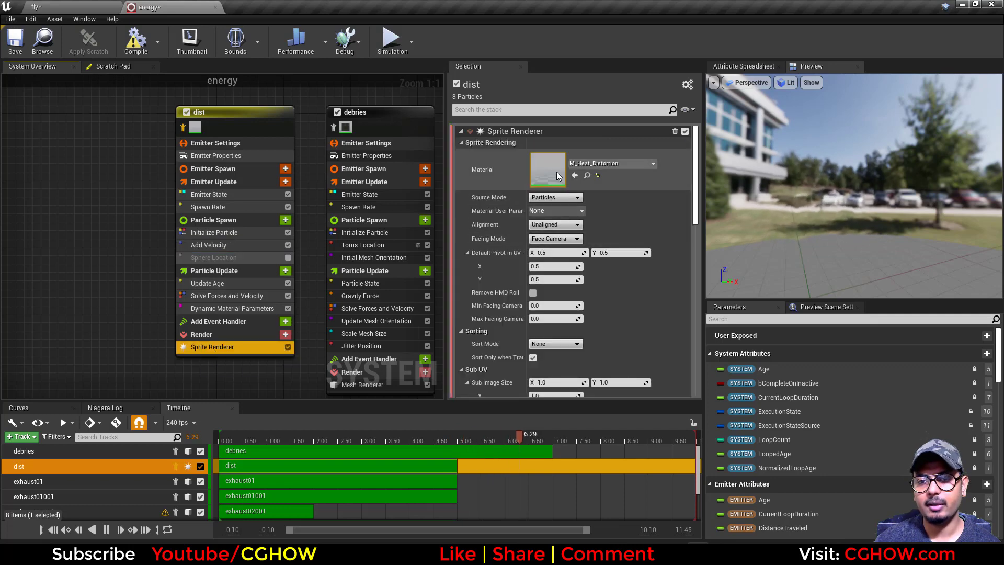
pyautogui.doubleClick(549, 174)
pyautogui.moveTo(735, 245); pyautogui.dragTo(840, 267, button='right')
pyautogui.scroll(-2, 706, 244)
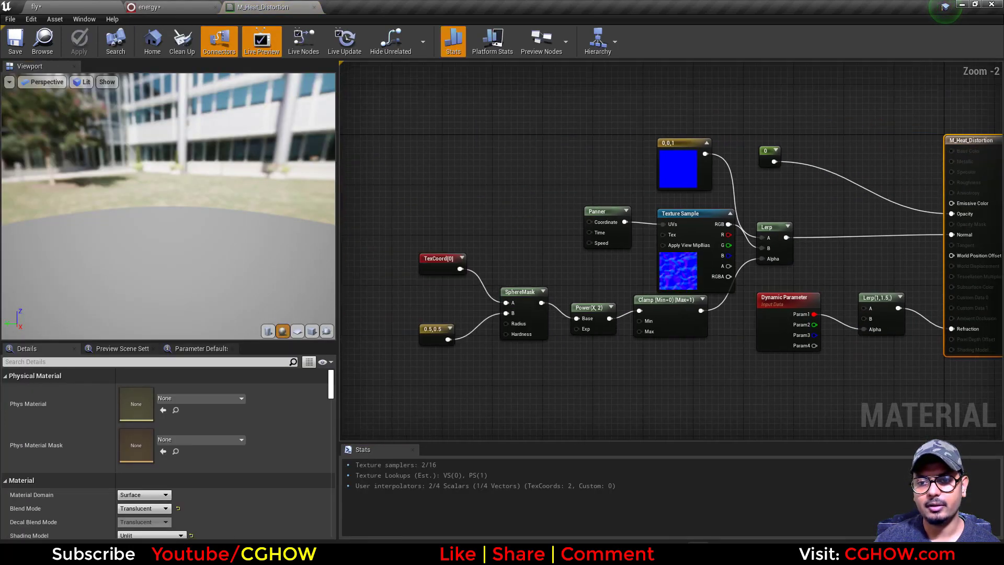
pyautogui.click(314, 6)
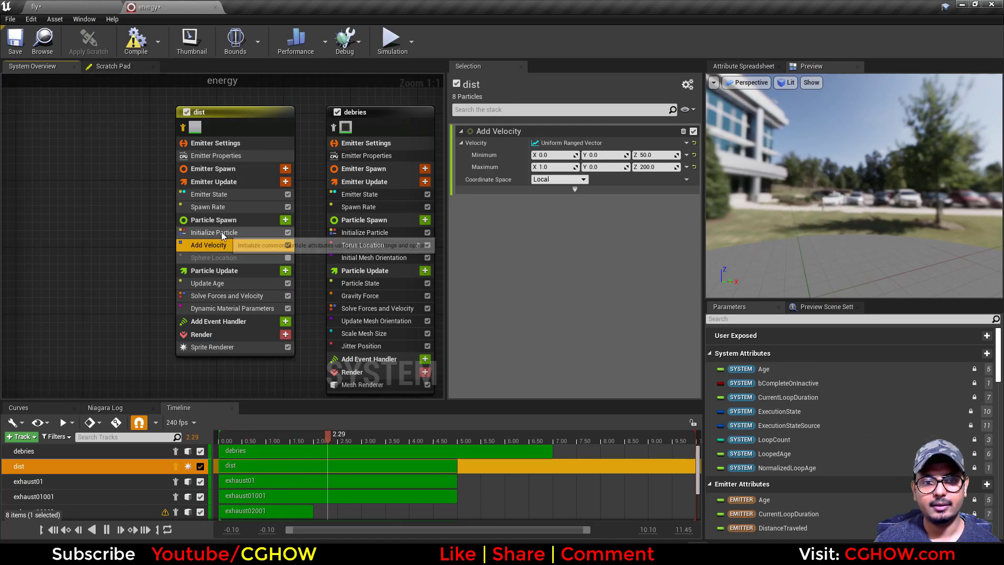
pyautogui.click(235, 232)
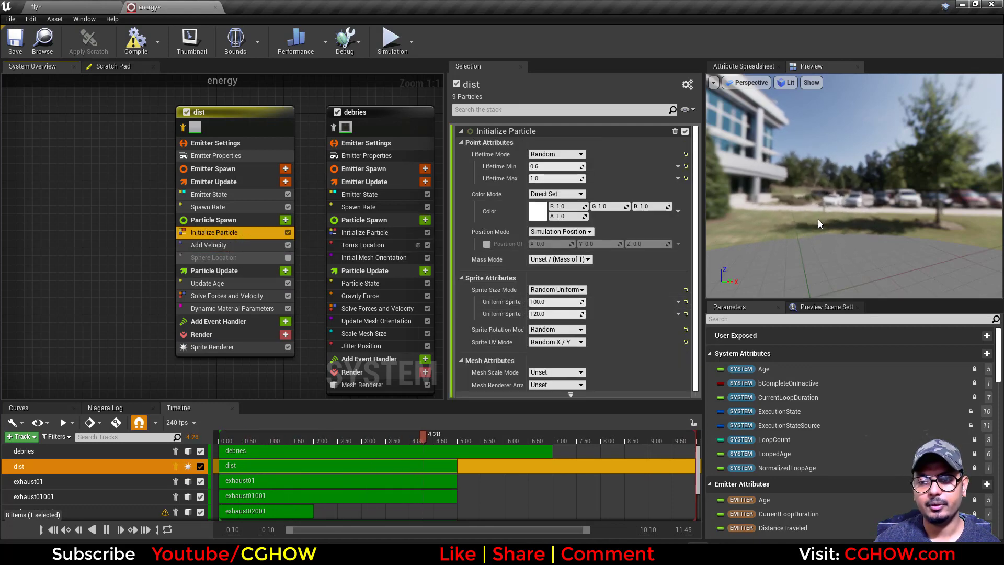
# - Isolate the debries emitter and examine its flying rocks from another angle in the preview
pyautogui.moveTo(312, 131); pyautogui.dragTo(167, 123, button='right')
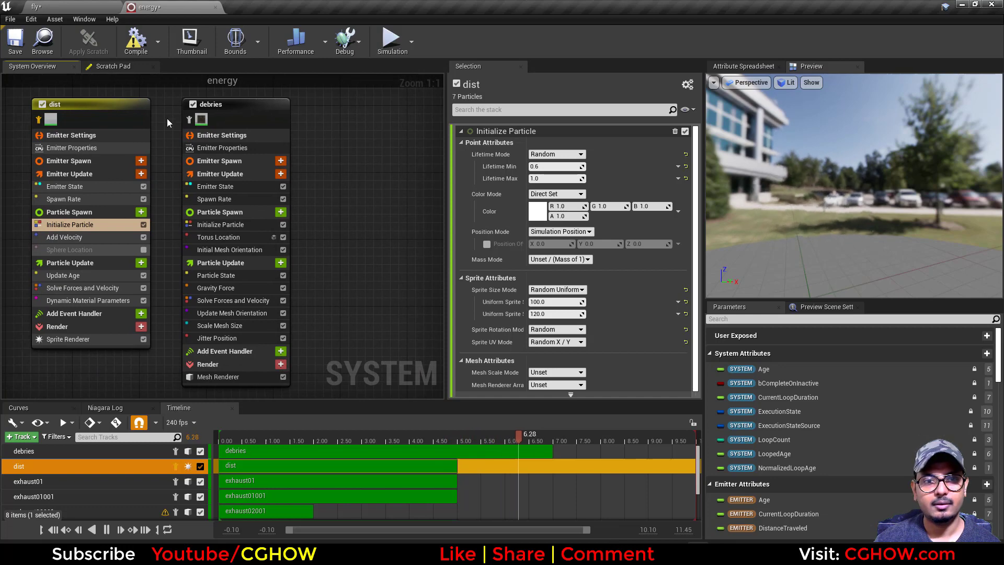
pyautogui.click(189, 120)
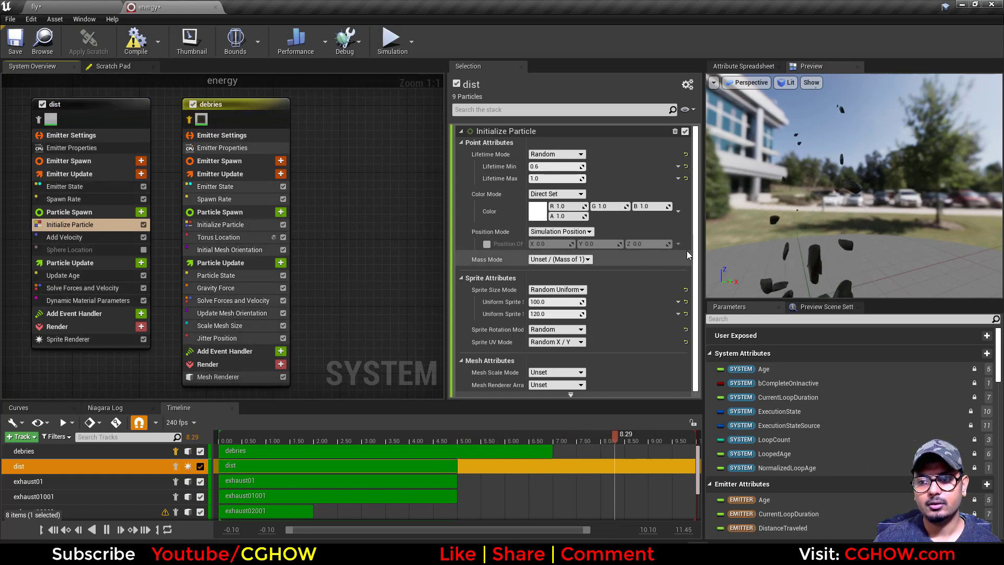
pyautogui.moveTo(874, 231); pyautogui.dragTo(816, 248)
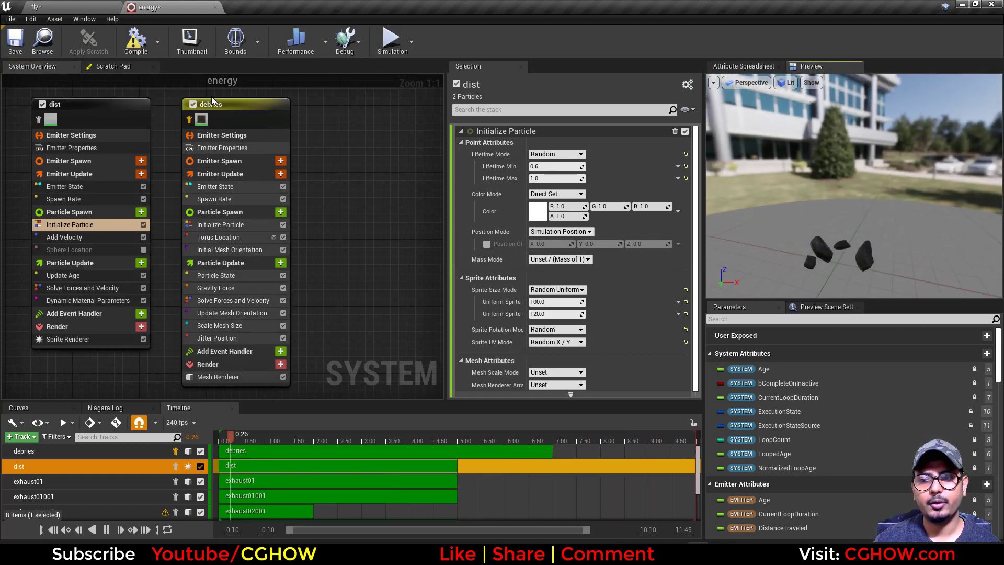
pyautogui.moveTo(362, 232); pyautogui.dragTo(389, 216, button='right')
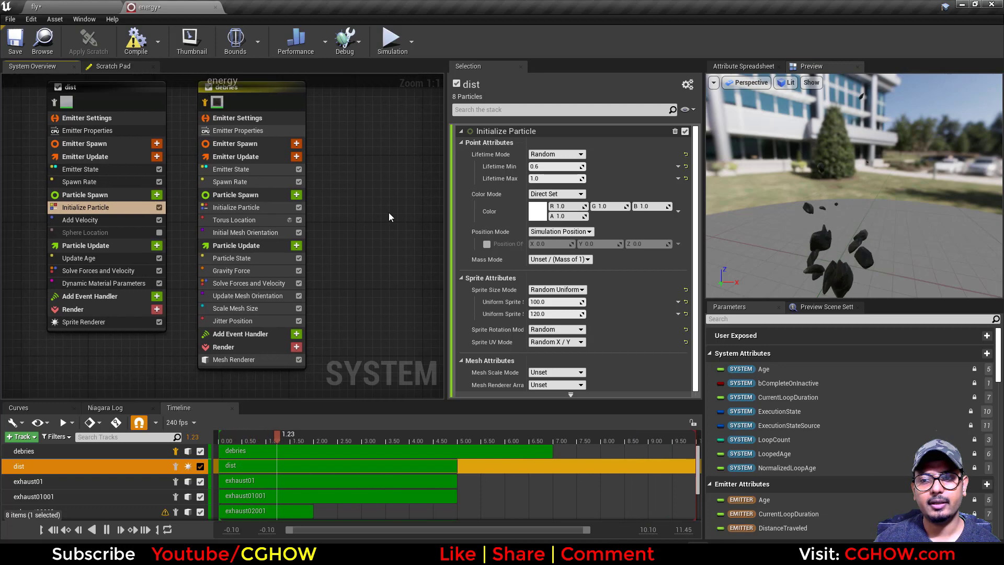
# - Inspect the m_debri material on a plane and the SM_Debri01 mesh from debries' Mesh Renderer, closing both
pyautogui.click(237, 360)
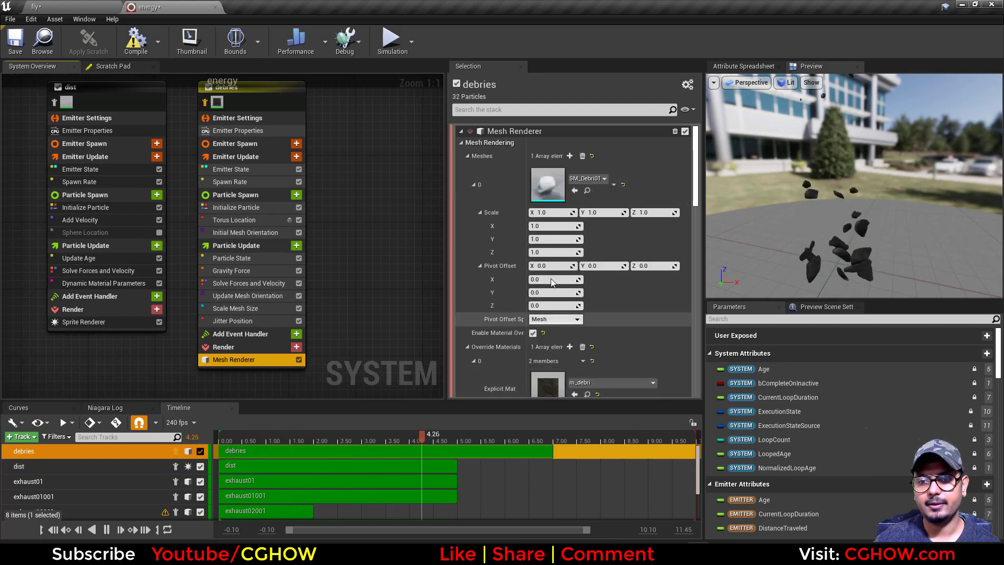
pyautogui.doubleClick(547, 387)
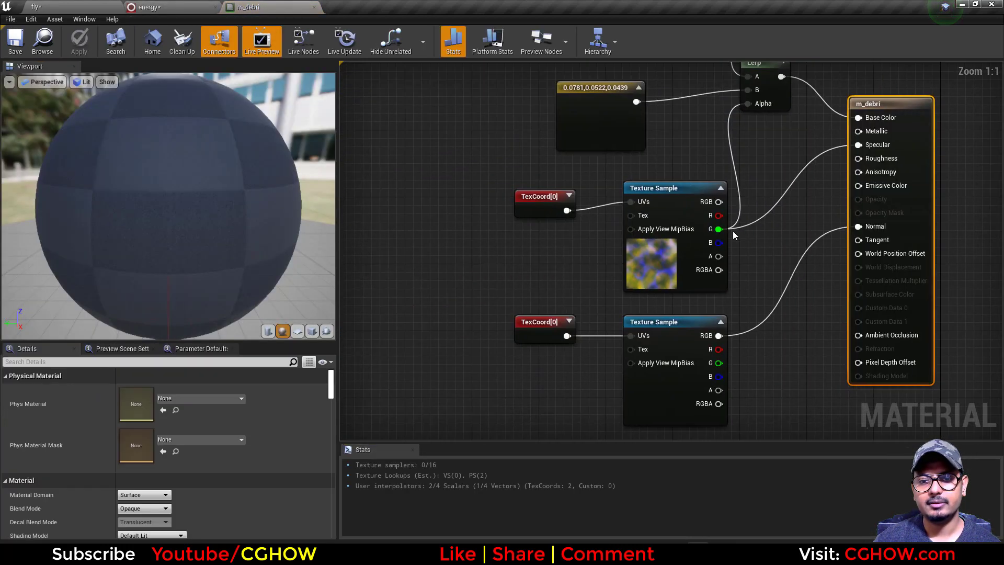
pyautogui.scroll(-1, 734, 236)
pyautogui.click(298, 331)
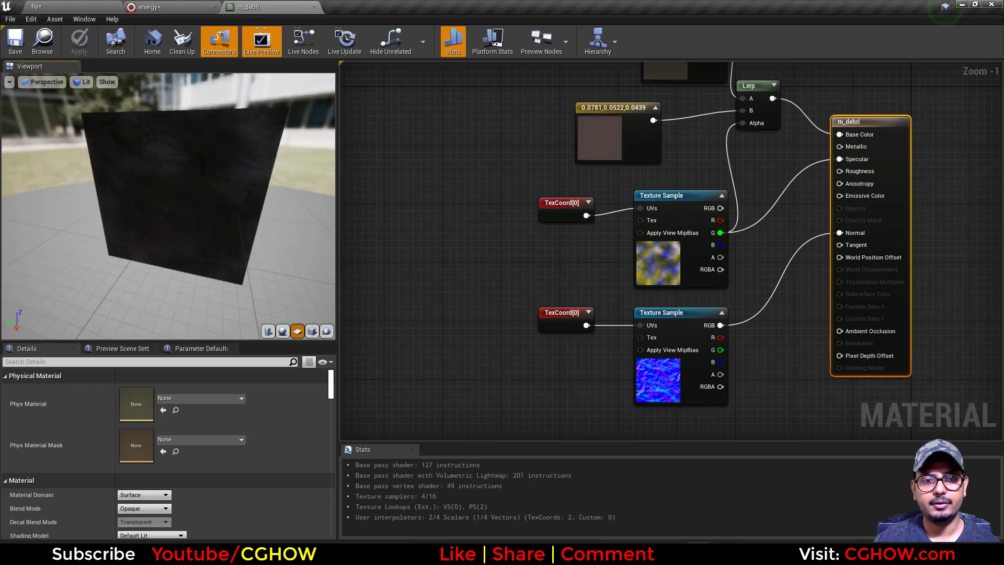
pyautogui.click(314, 6)
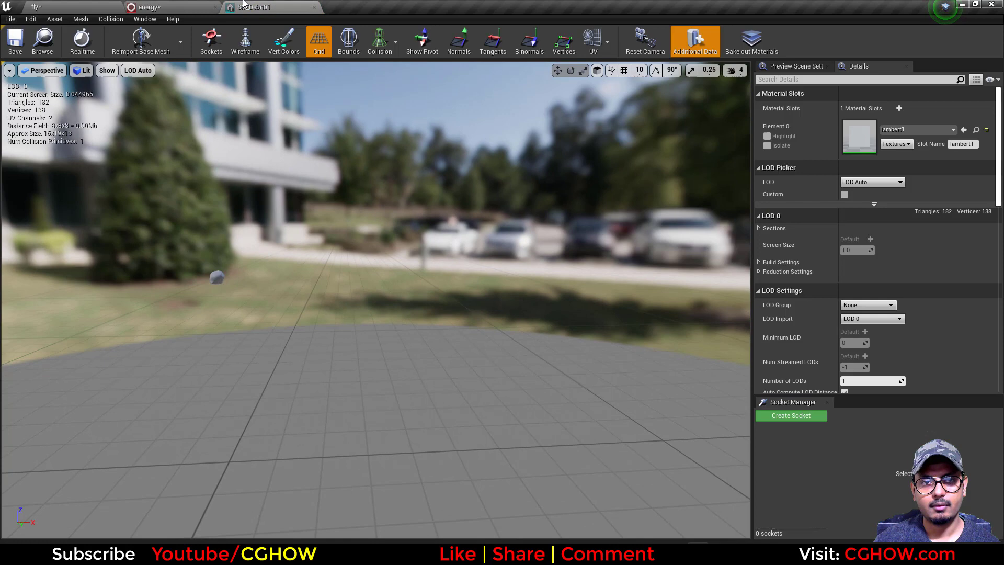
pyautogui.click(314, 7)
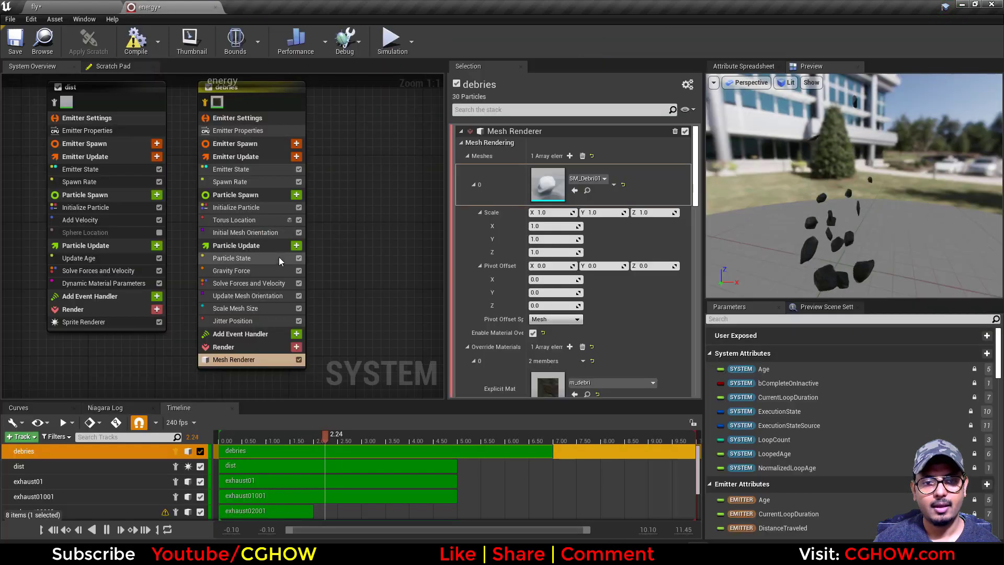
# - Review debries' Torus Location, Spawn Rate, Initialize Particle, Gravity Force, Scale Mesh Size and Update Mesh Orientation settings
pyautogui.click(257, 220)
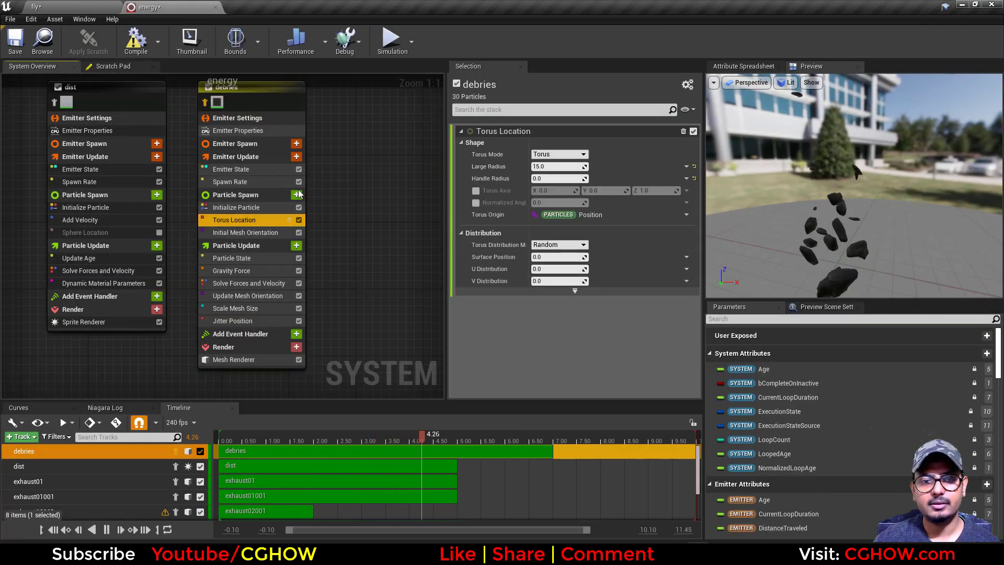
pyautogui.click(293, 182)
pyautogui.click(246, 208)
pyautogui.scroll(-8, 573, 364)
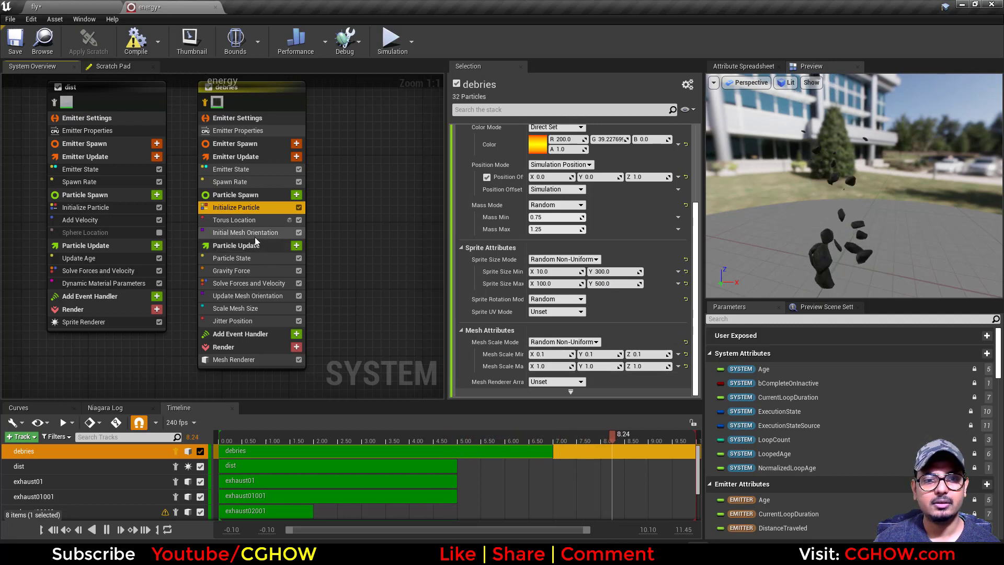
pyautogui.click(238, 271)
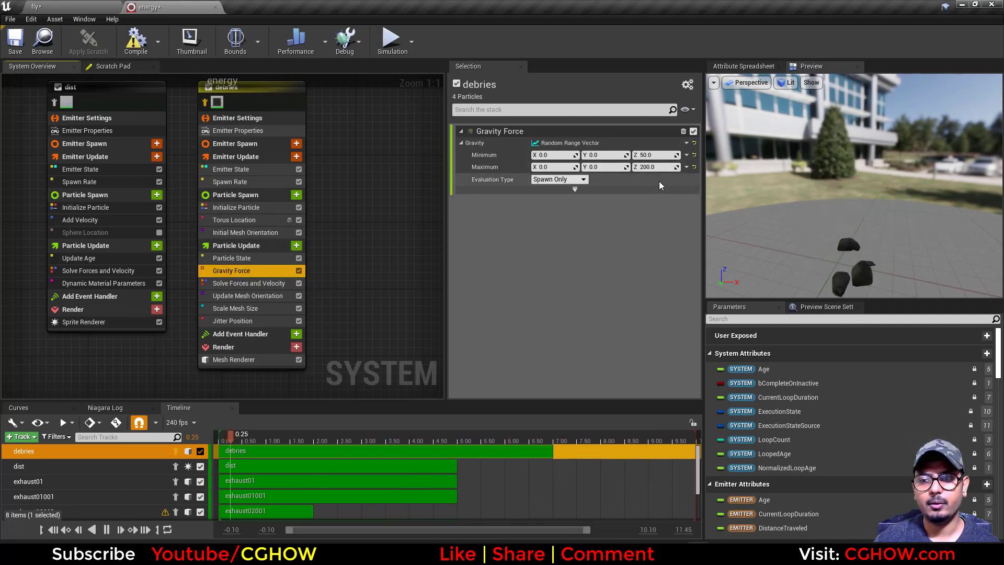
pyautogui.click(235, 309)
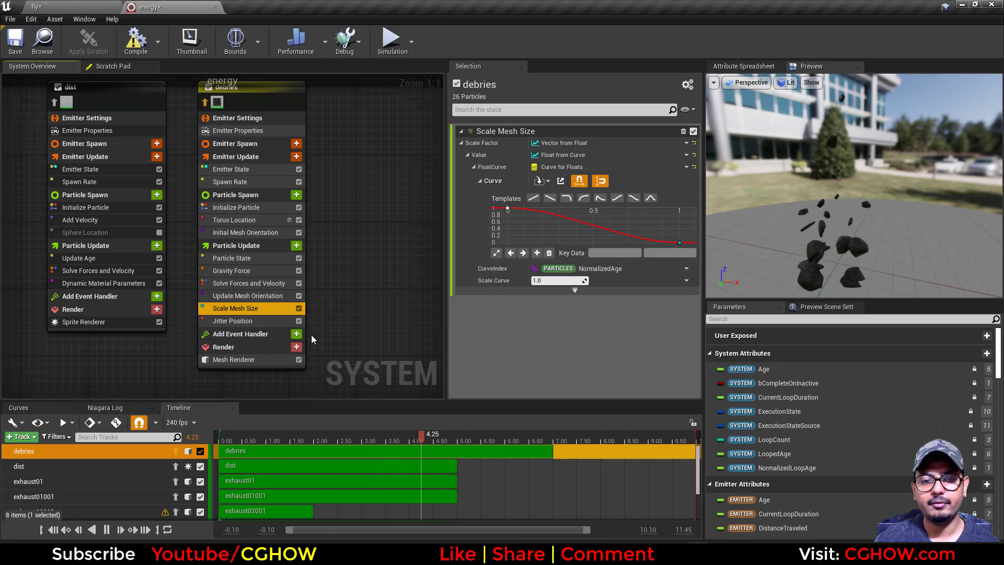
pyautogui.click(246, 296)
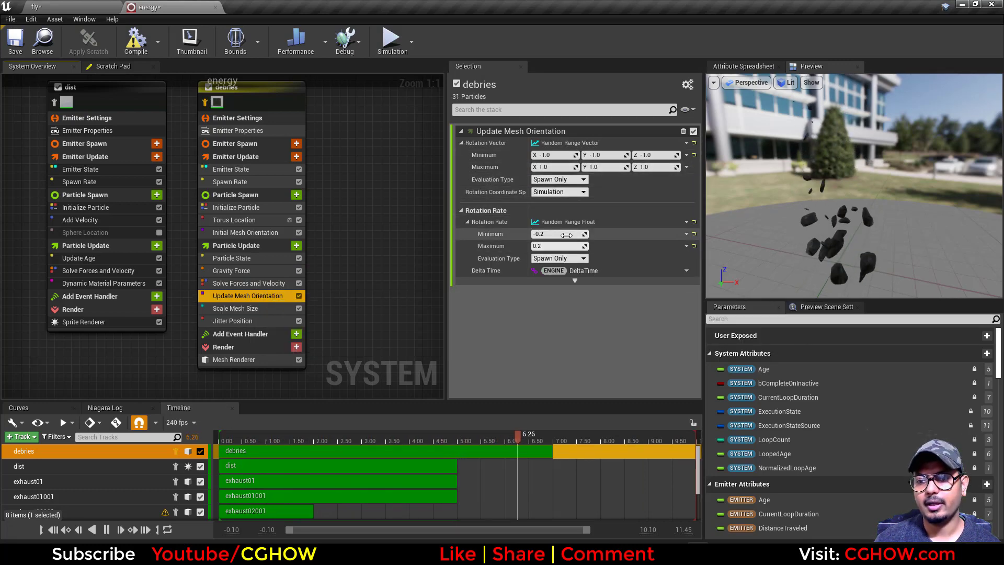
# - Set the Jitter Amount of debries' Jitter Position module to 0.5 and check the motion in the preview
pyautogui.click(233, 321)
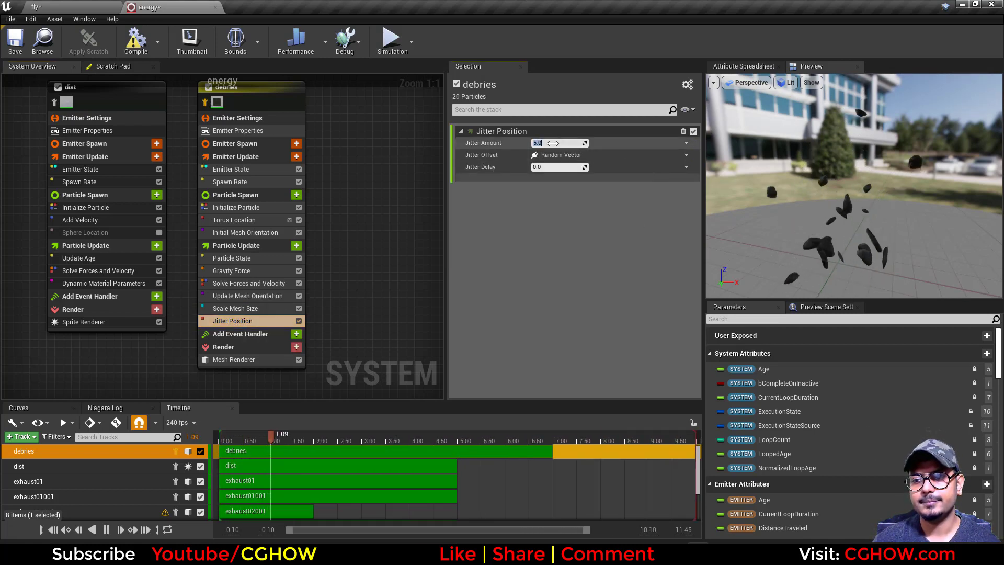
pyautogui.write('5')
pyautogui.press('Return')
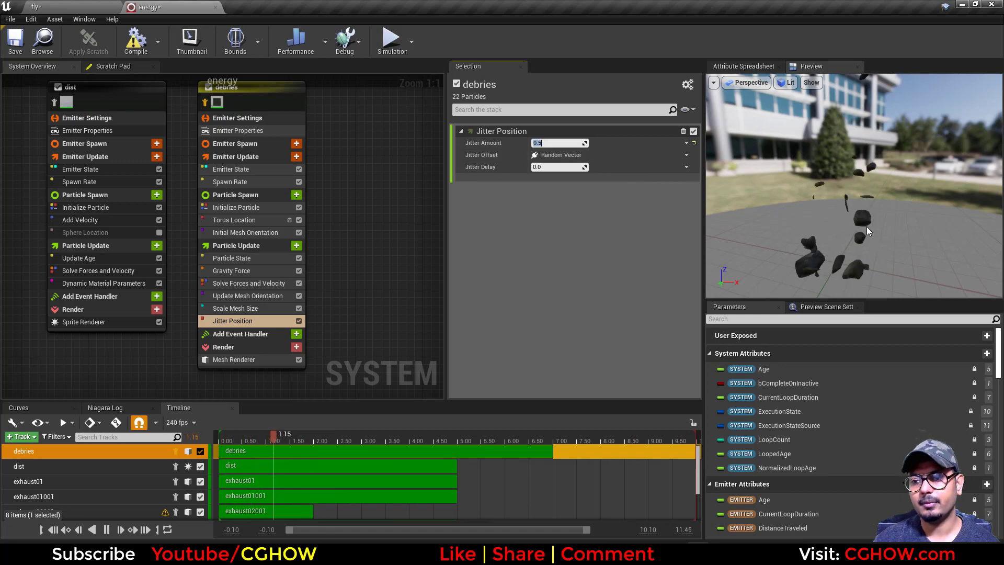
pyautogui.moveTo(867, 231); pyautogui.dragTo(829, 228)
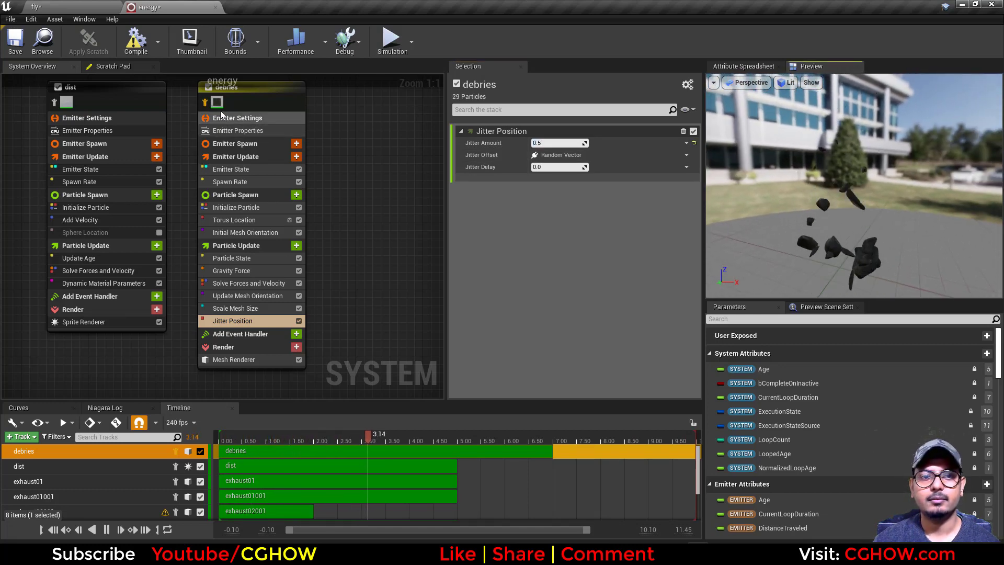
# - End the isolation of debries so all emitters play, and close the energy system to return to the fly level
pyautogui.click(205, 103)
pyautogui.scroll(-4, 370, 209)
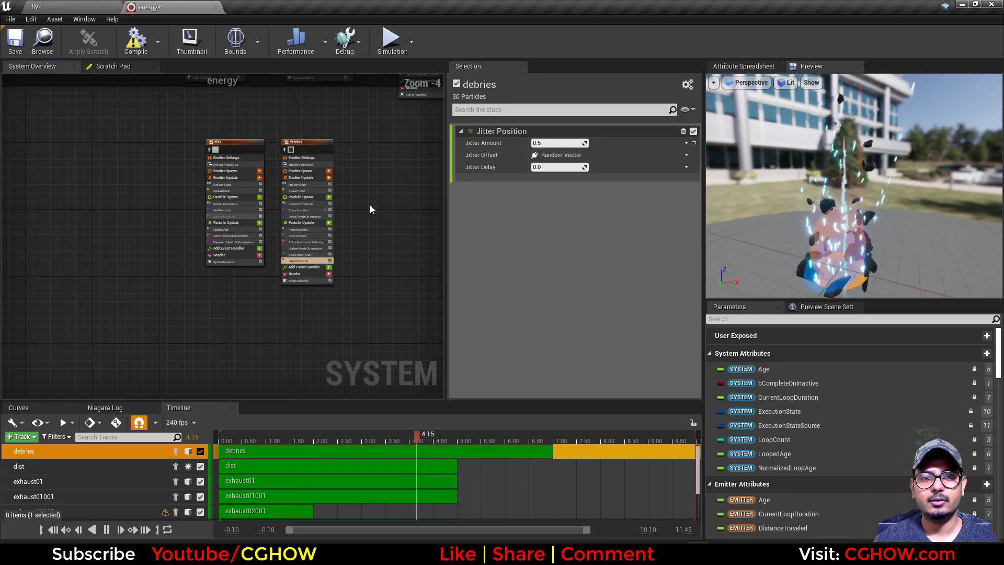
pyautogui.middleClick(183, 9)
pyautogui.scroll(-2, 884, 135)
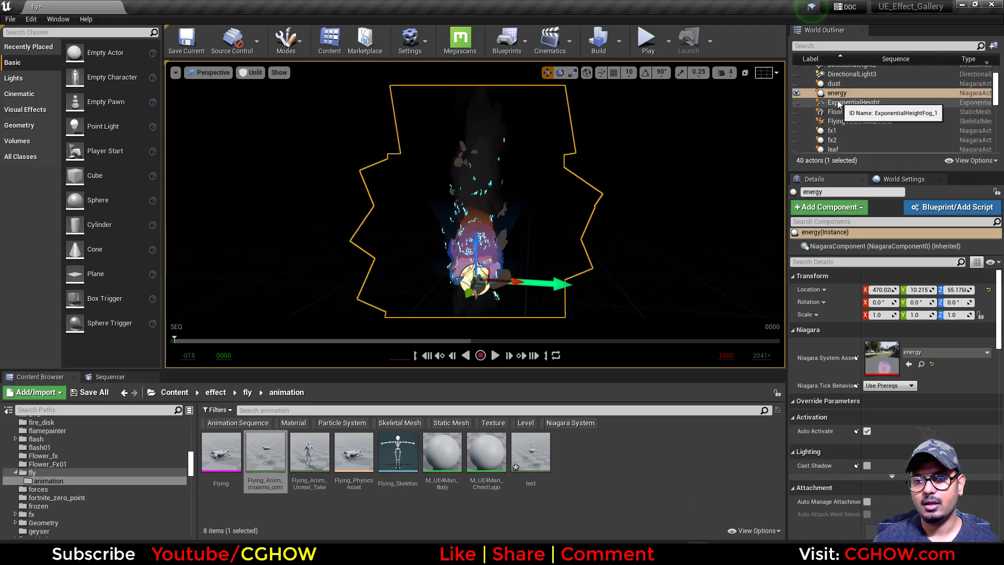
# - Open the fx1 actor's Niagara system, look at its ribbons in the preview, and return to the fly level
pyautogui.click(833, 130)
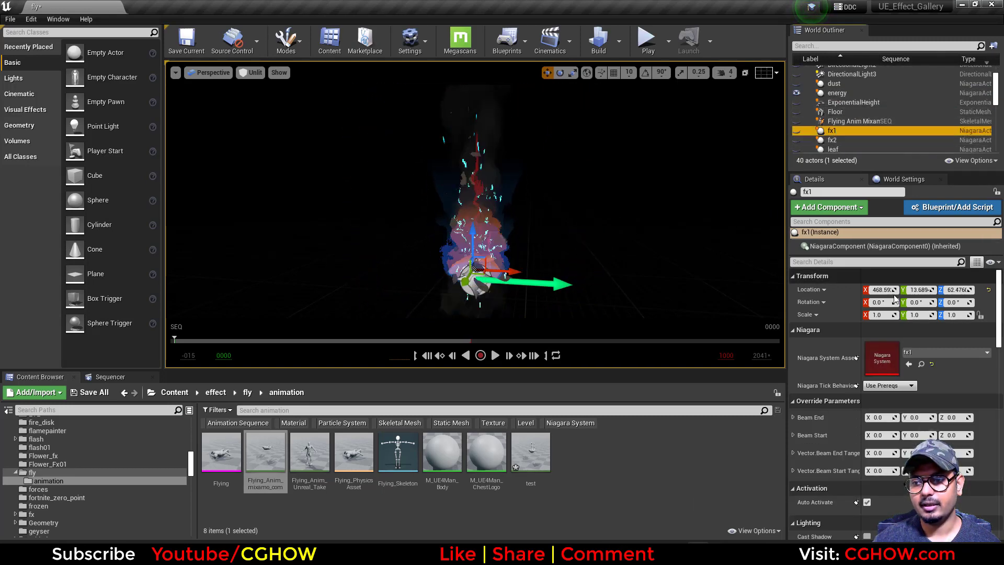
pyautogui.doubleClick(882, 359)
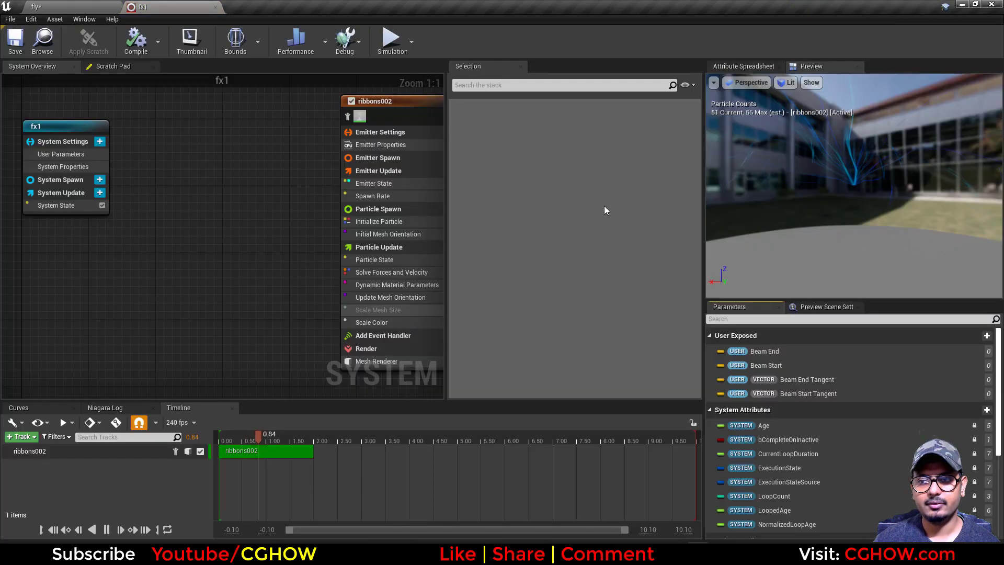
pyautogui.moveTo(841, 173); pyautogui.dragTo(842, 241)
pyautogui.click(63, 7)
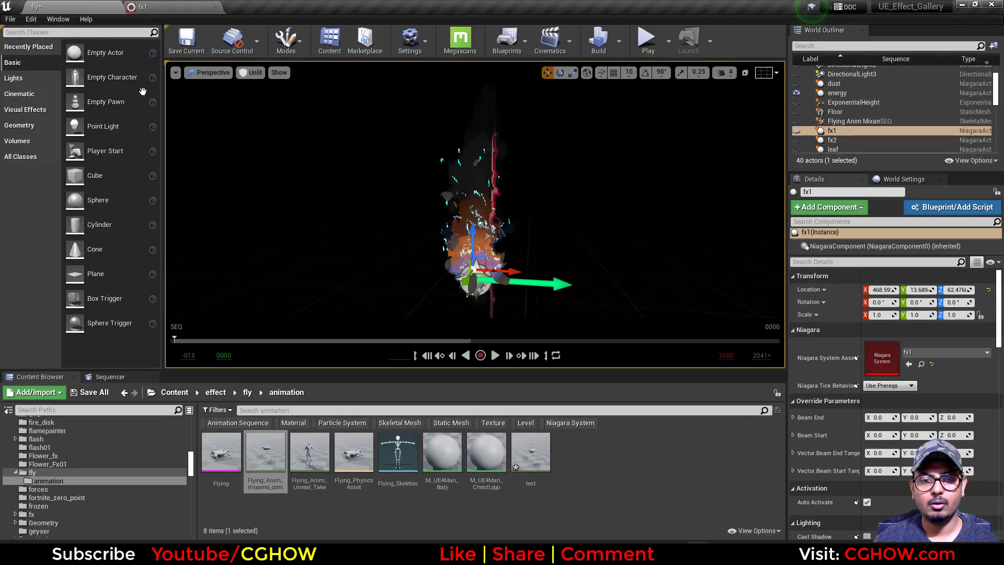
# - Show all hidden actors in the fly level and switch the viewport from Unlit to Lit shading
pyautogui.rightClick(835, 131)
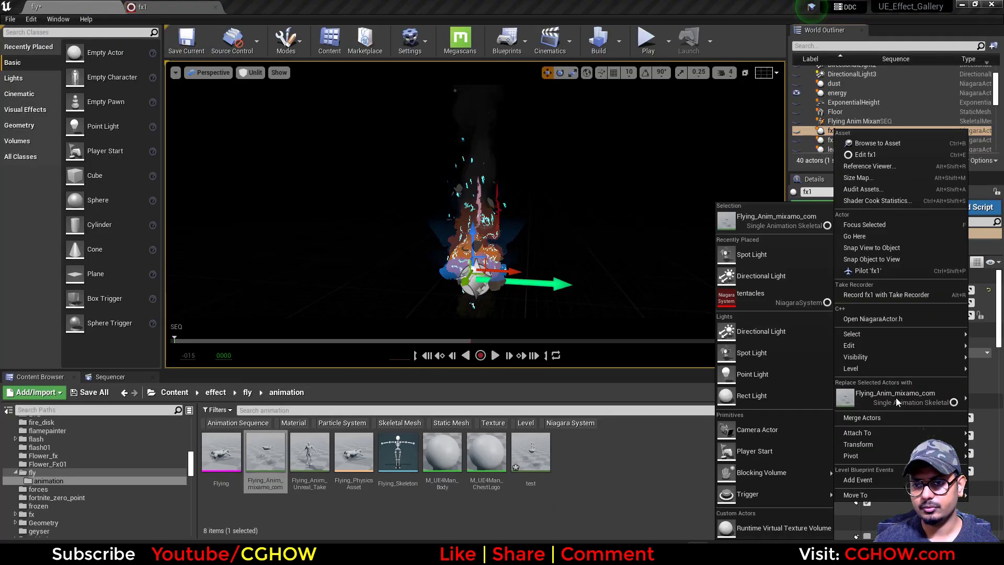
pyautogui.moveTo(896, 358)
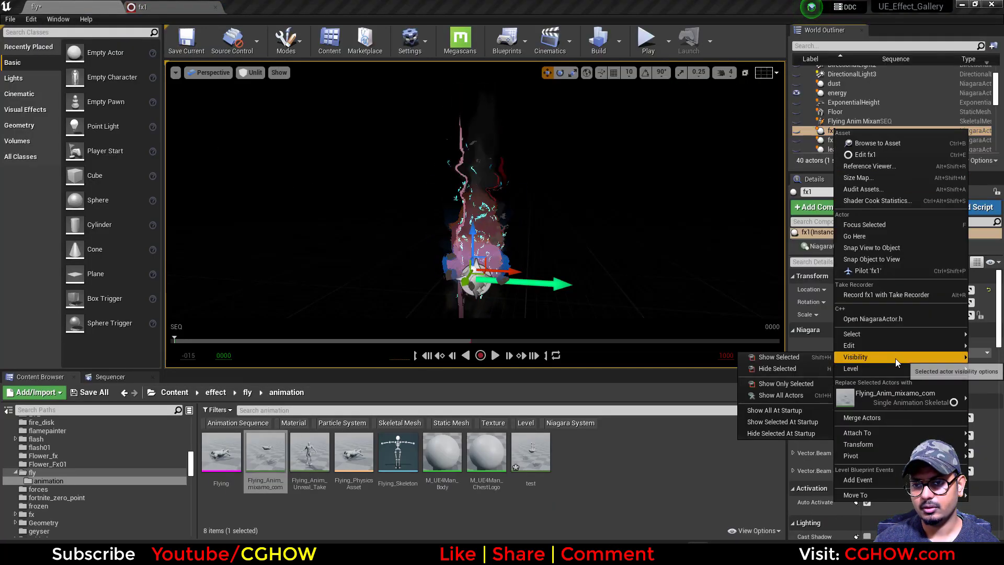
pyautogui.click(791, 395)
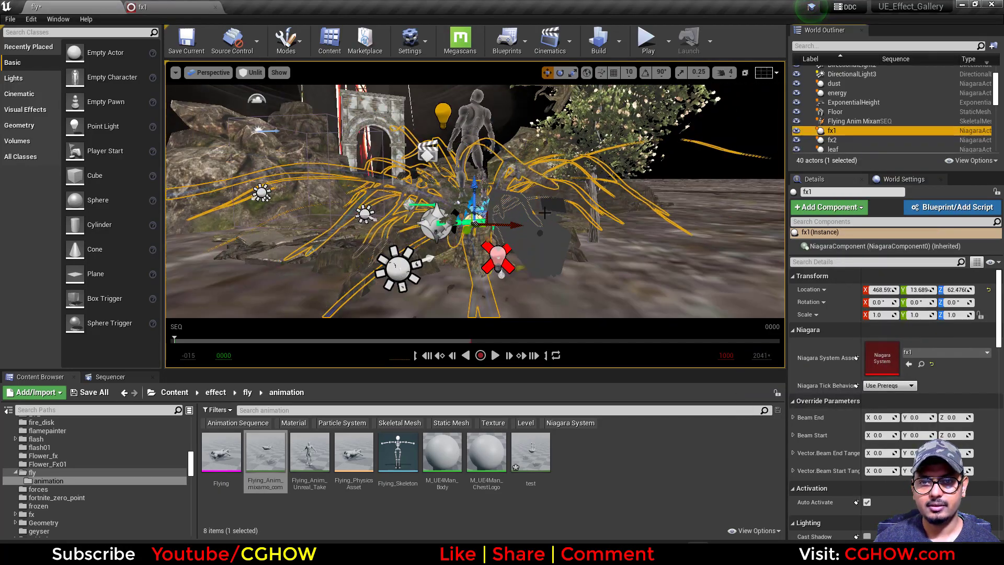
pyautogui.moveTo(545, 212); pyautogui.dragTo(526, 211, button='right')
pyautogui.click(242, 77)
pyautogui.click(257, 96)
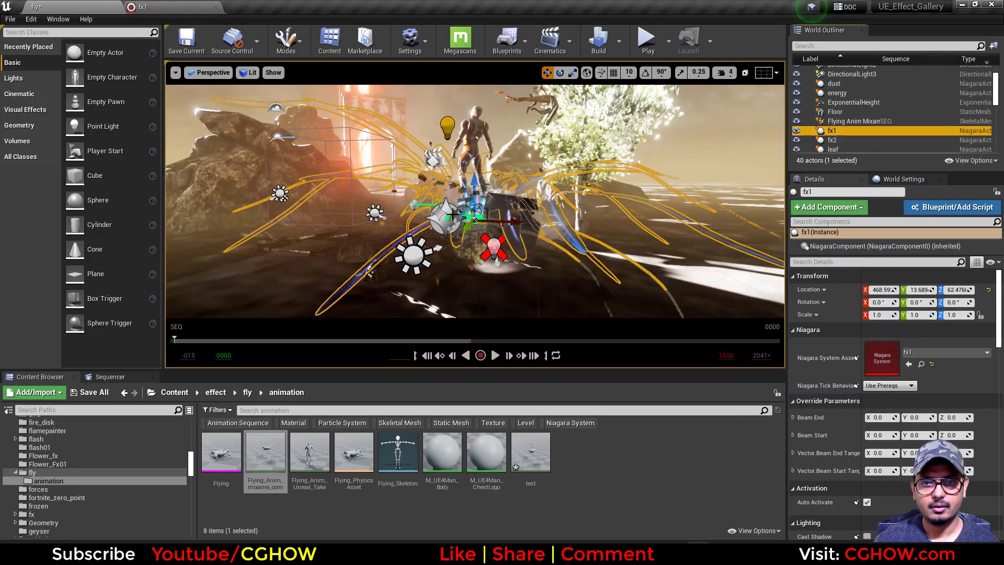
# - Examine the ribbon effect around the character's feet up close, selecting the tree stump to clear the fx1 outline
pyautogui.scroll(5, 218, 196)
pyautogui.scroll(2, 478, 257)
pyautogui.scroll(-1, 497, 264)
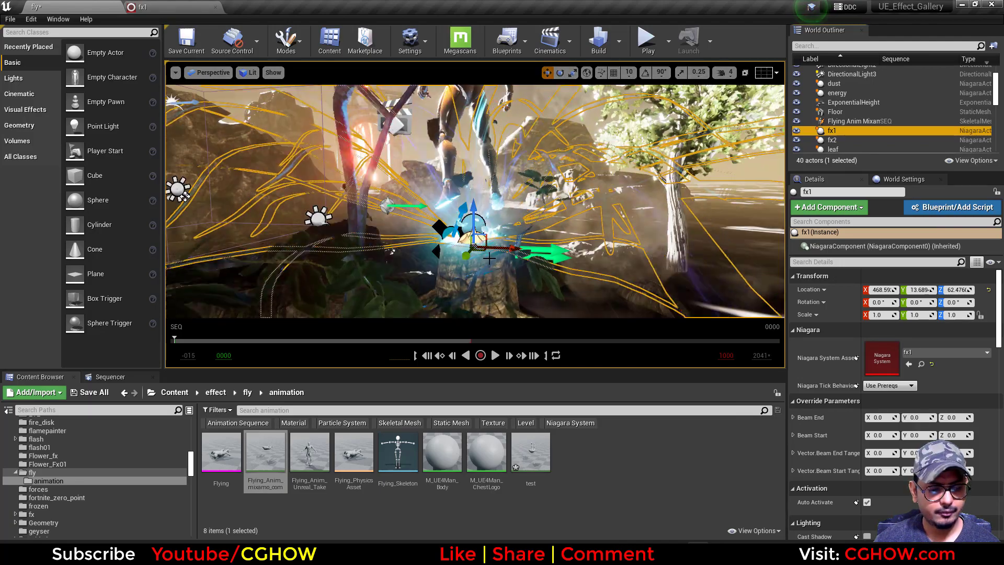
pyautogui.click(497, 264)
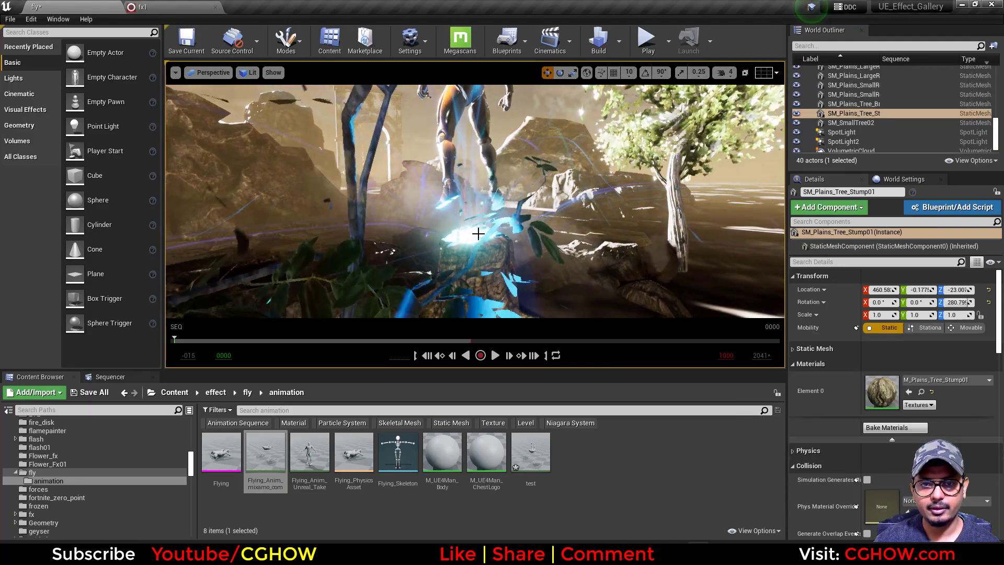
# - Select fx1 in the level again, reopen its Niagara system and view the ribbons in the preview
pyautogui.scroll(5, 882, 114)
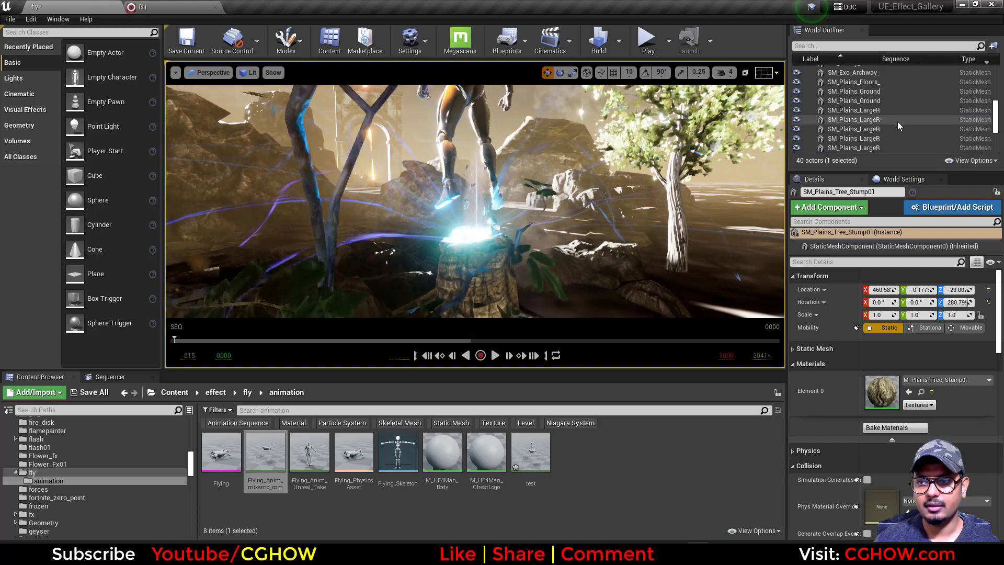
pyautogui.click(858, 103)
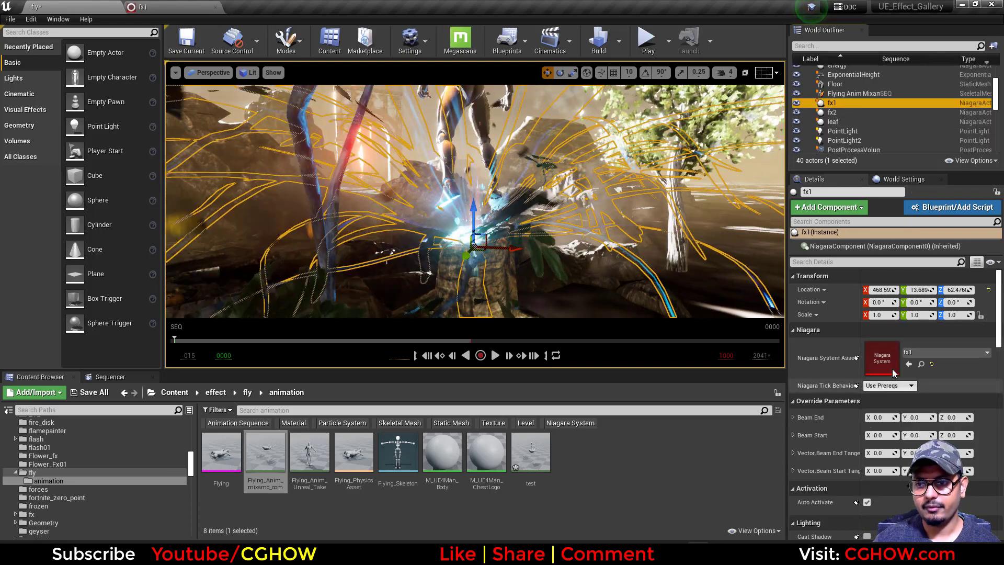
pyautogui.doubleClick(891, 365)
pyautogui.moveTo(840, 225); pyautogui.dragTo(842, 256)
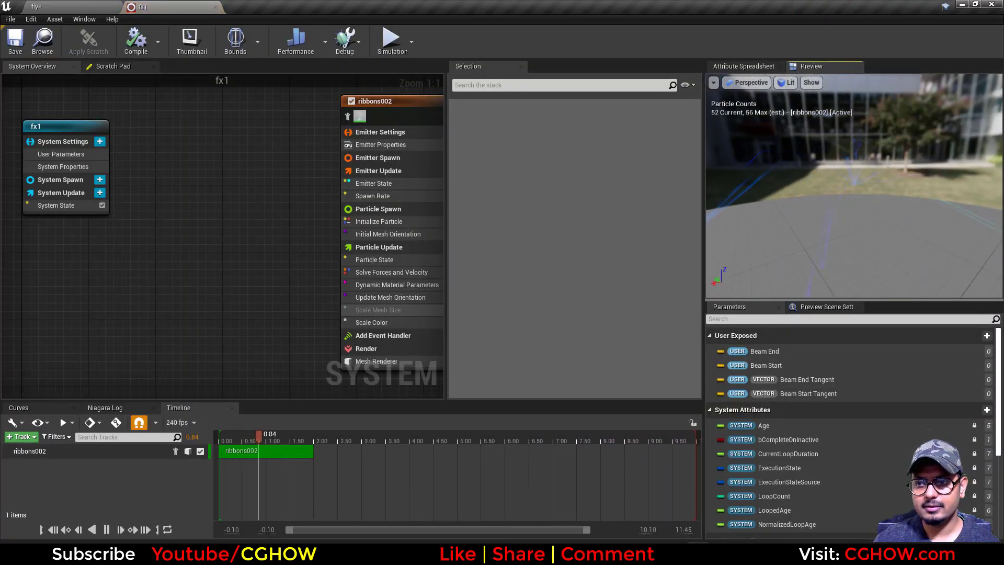
# - Switch to the browser, look through the CGHOW channel's fortnite search results for Fortnite Zero Point, and return to Unreal Editor
pyautogui.hotkey('alt', 'Tab')
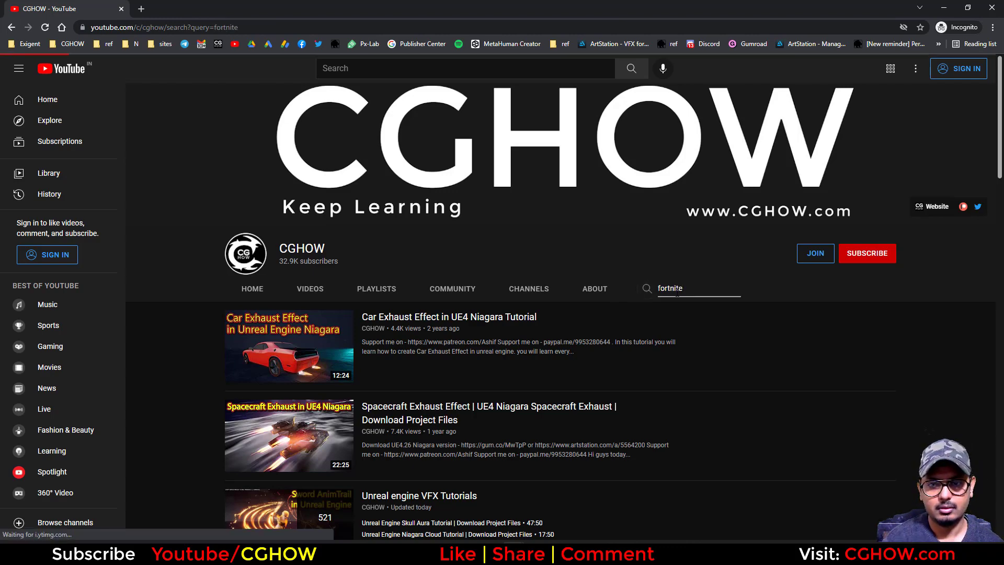
pyautogui.scroll(-4, 185, 364)
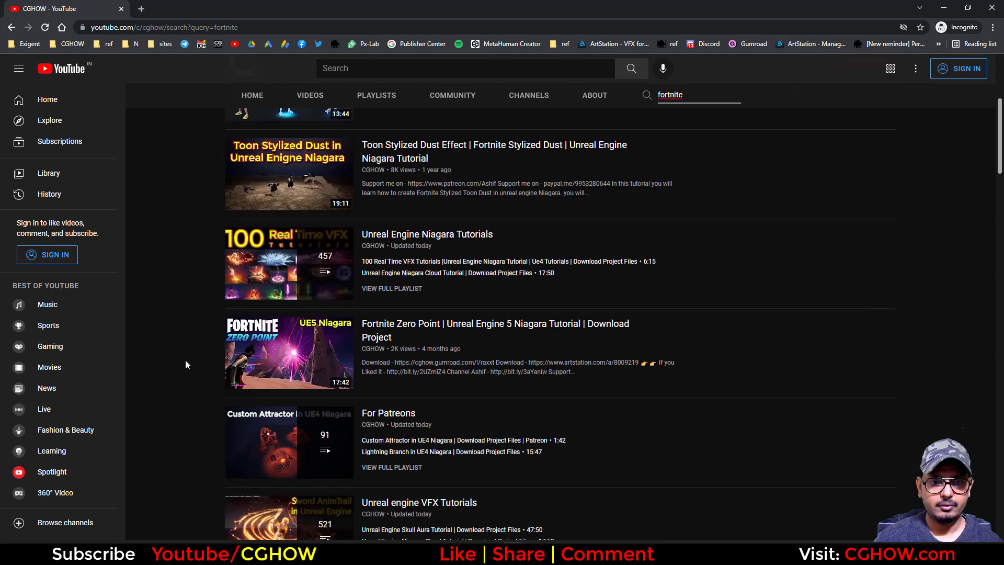
pyautogui.scroll(-1, 275, 302)
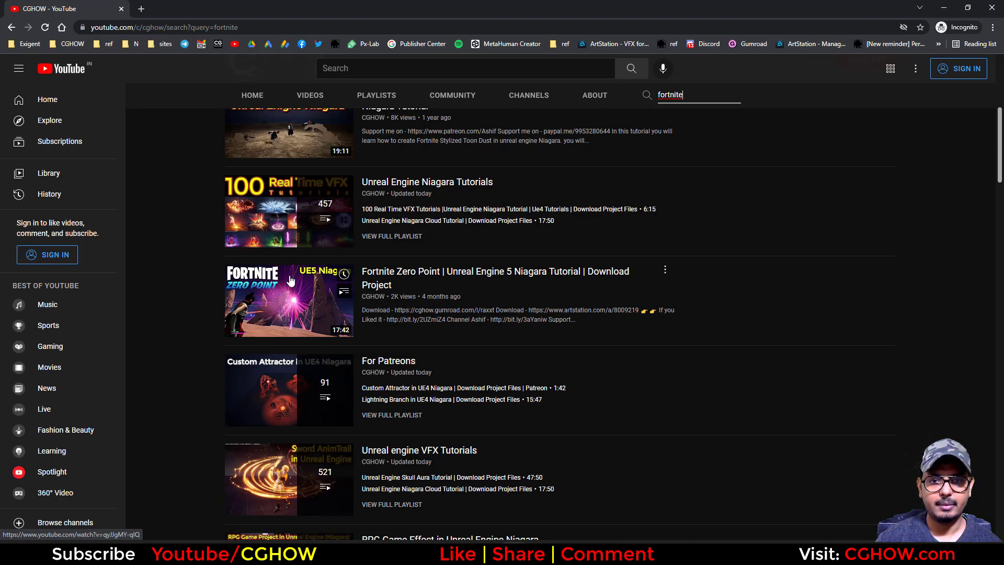
pyautogui.click(967, 7)
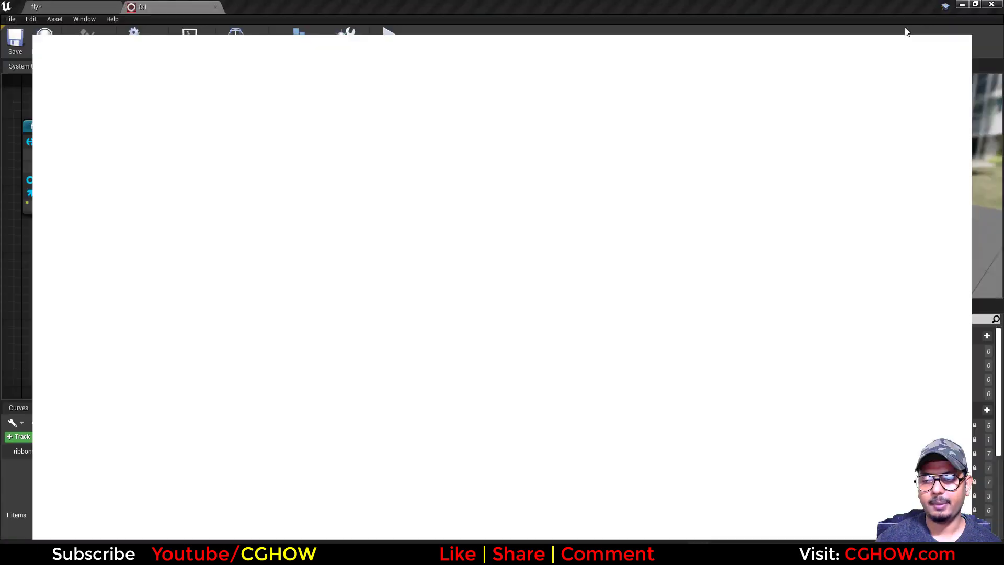
# - Inspect the sm_ribbon3 mesh used by the Mesh Renderer of ribbons002 up close, and close it
pyautogui.moveTo(838, 200); pyautogui.dragTo(711, 205)
pyautogui.click(293, 362)
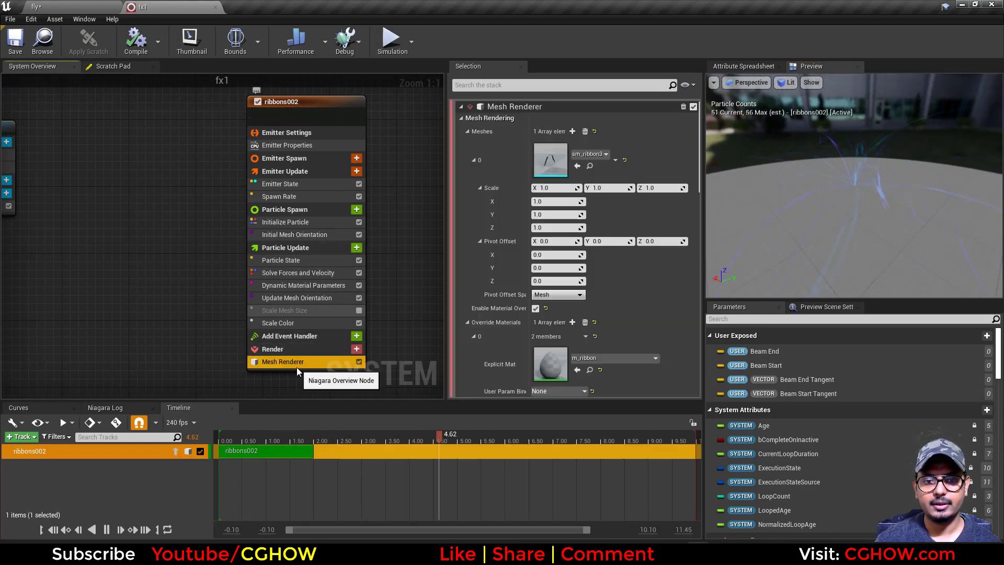
pyautogui.doubleClick(541, 196)
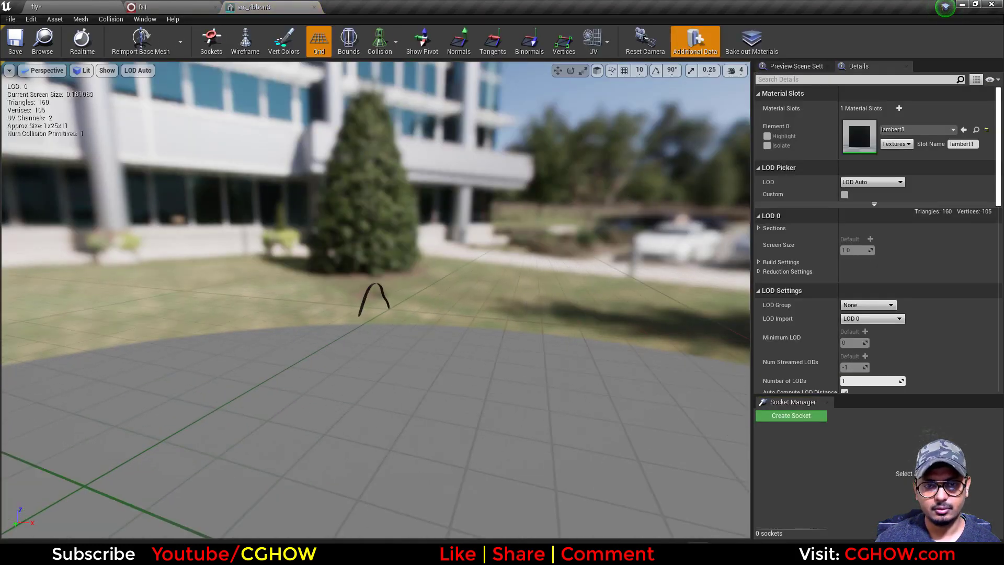
pyautogui.keyDown('alt'); pyautogui.moveTo(341, 211); pyautogui.dragTo(418, 212, button='right'); pyautogui.keyUp('alt')
pyautogui.moveTo(341, 211)
pyautogui.keyDown('alt'); pyautogui.mouseDown()
pyautogui.moveTo(471, 211)
pyautogui.moveTo(340, 211)
pyautogui.mouseUp(); pyautogui.keyUp('alt')
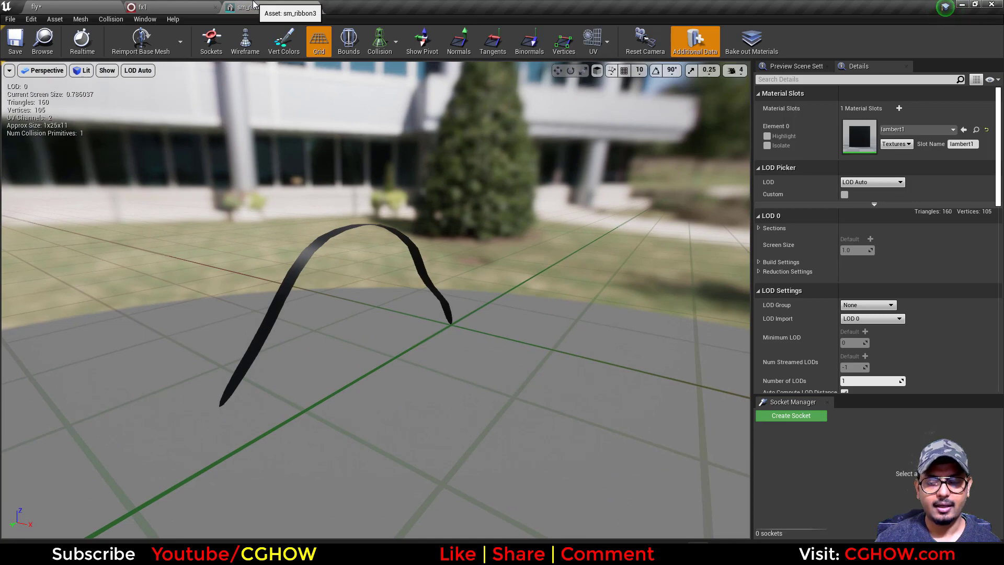
pyautogui.middleClick(253, 5)
# - Open the m_ribbon material from the Mesh Renderer, show it on a plane, and preview the Power node's output
pyautogui.doubleClick(549, 381)
pyautogui.moveTo(469, 234); pyautogui.dragTo(735, 225, button='right')
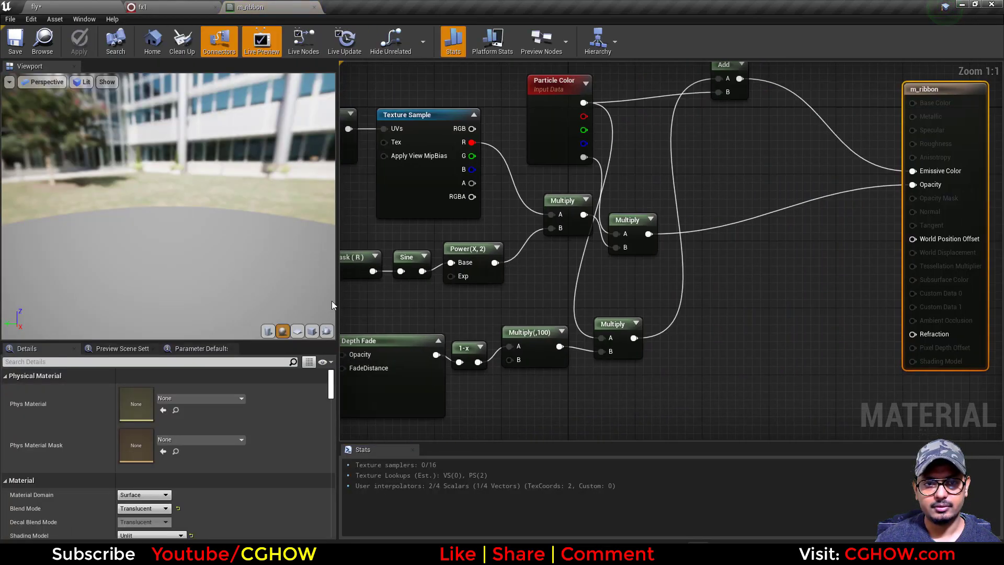
pyautogui.moveTo(526, 269); pyautogui.dragTo(705, 280, button='right')
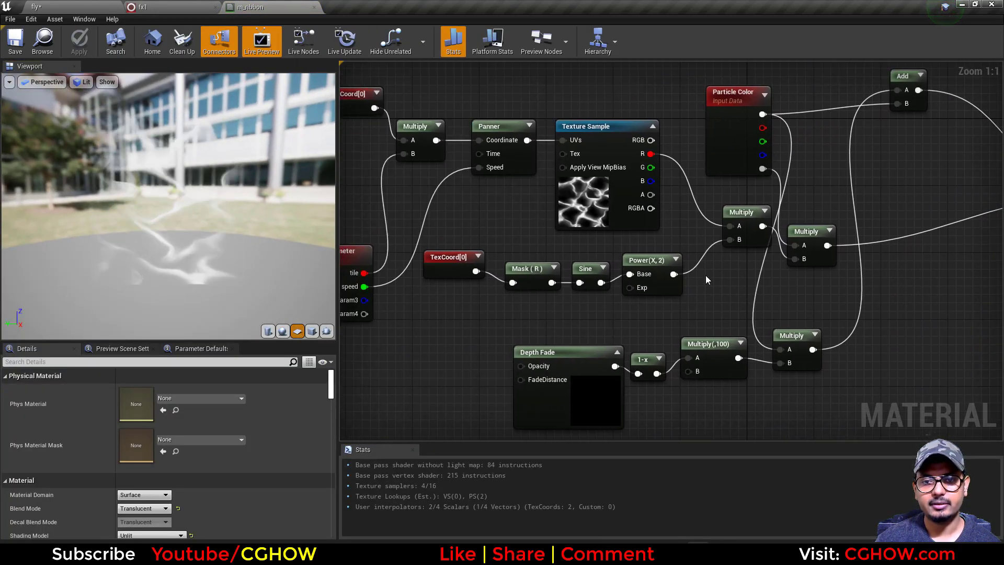
pyautogui.scroll(-2, 705, 280)
pyautogui.click(662, 277)
pyautogui.press('space')
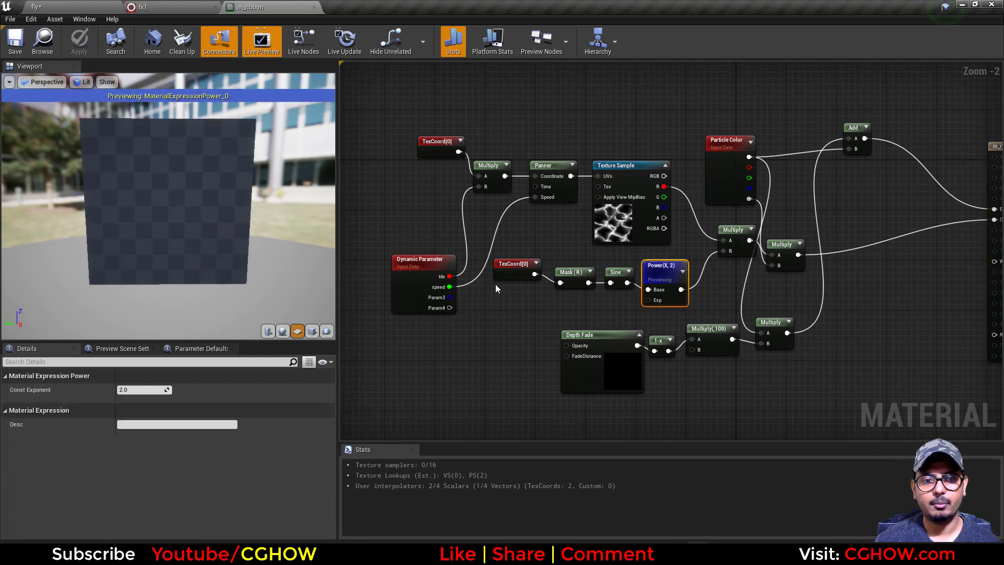
# - Preview the Texture Sample node and the two Multiply nodes leading to Opacity in m_ribbon, and close the material
pyautogui.click(648, 230)
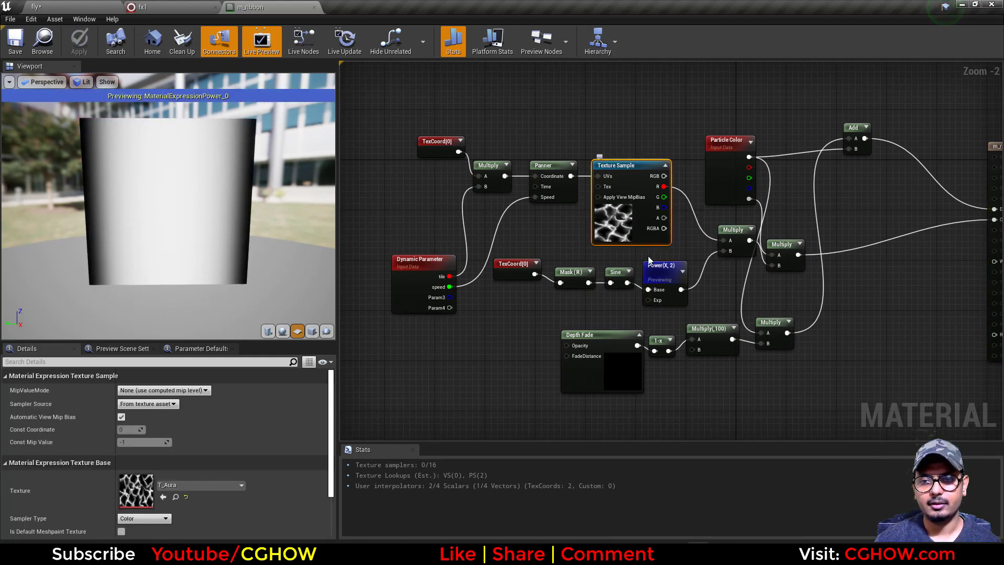
pyautogui.press('space')
pyautogui.click(735, 234)
pyautogui.press('space')
pyautogui.moveTo(731, 292); pyautogui.dragTo(615, 299, button='right')
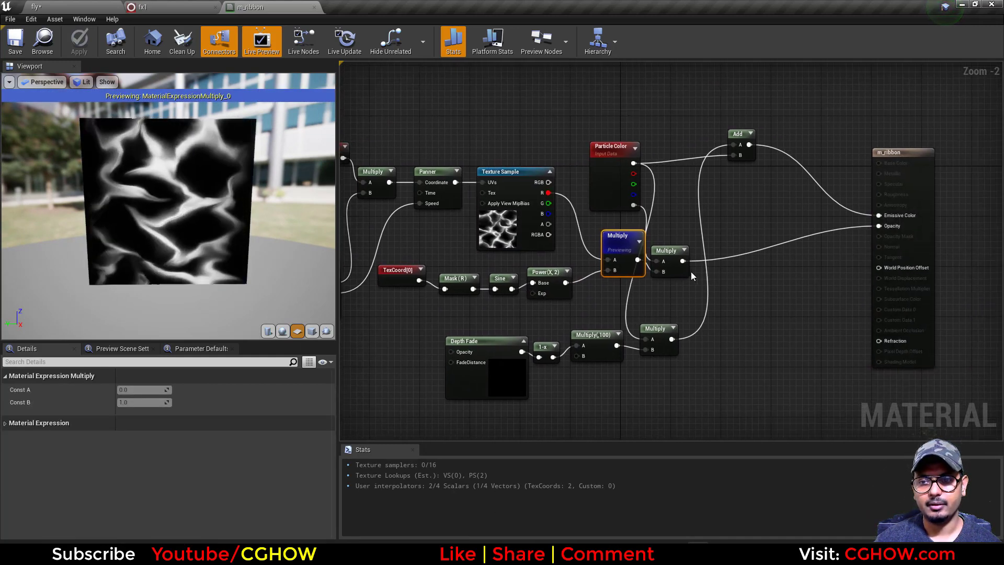
pyautogui.click(659, 262)
pyautogui.press('space')
pyautogui.click(314, 7)
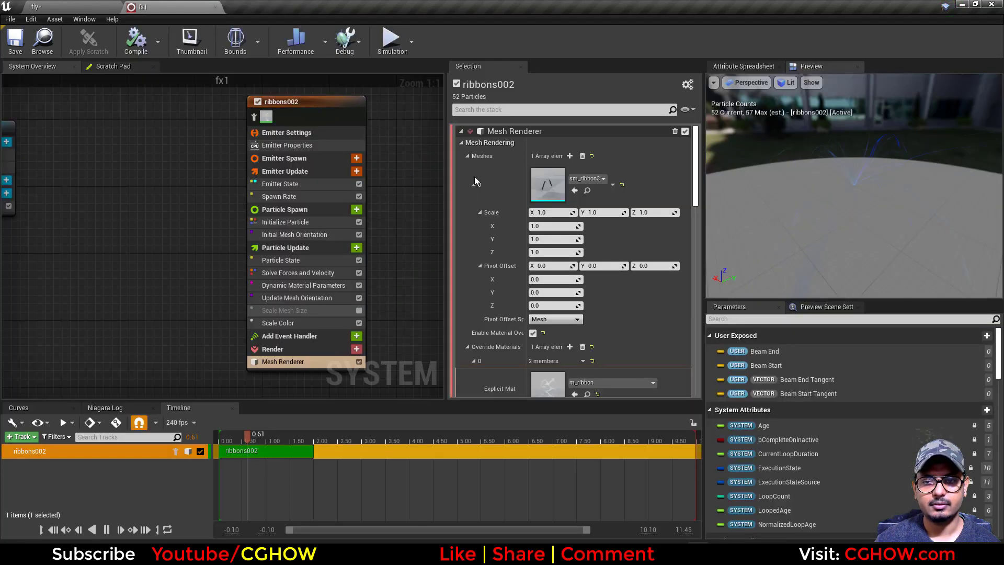
# - Review the Spawn Rate and Initialize Particle settings of ribbons002, including its color ranges and mesh scale
pyautogui.moveTo(171, 263); pyautogui.dragTo(141, 264, button='right')
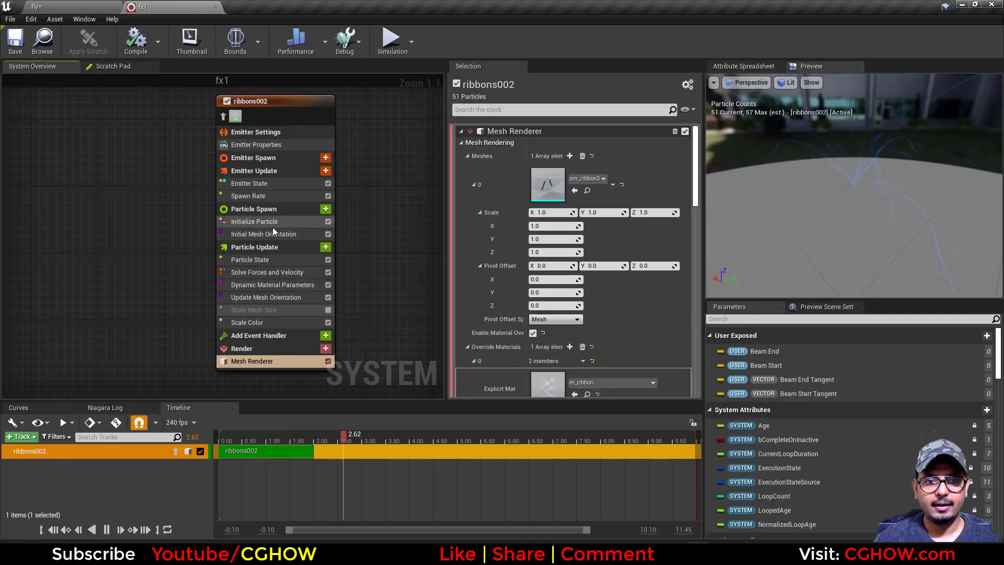
pyautogui.click(251, 197)
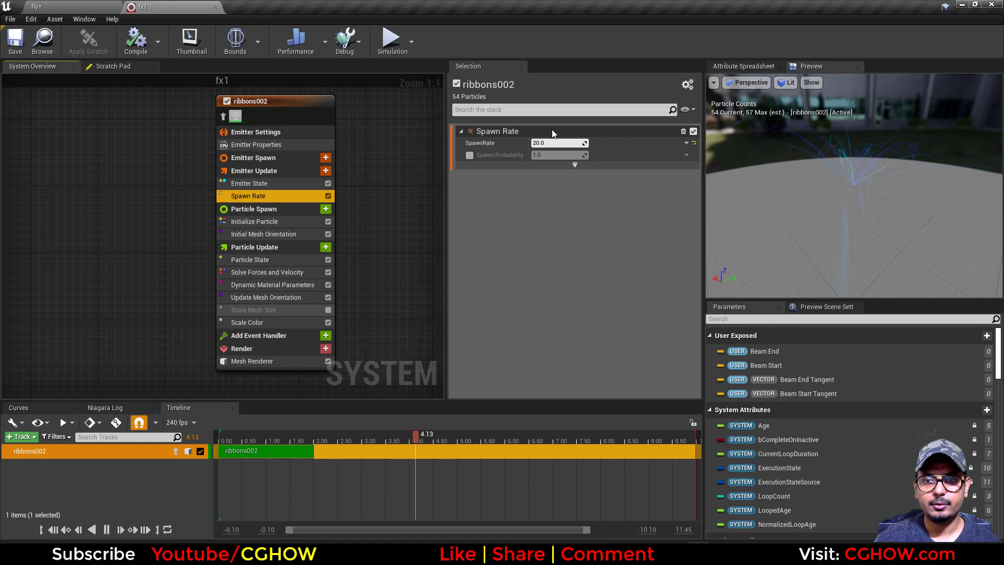
pyautogui.click(275, 224)
pyautogui.scroll(-5, 573, 358)
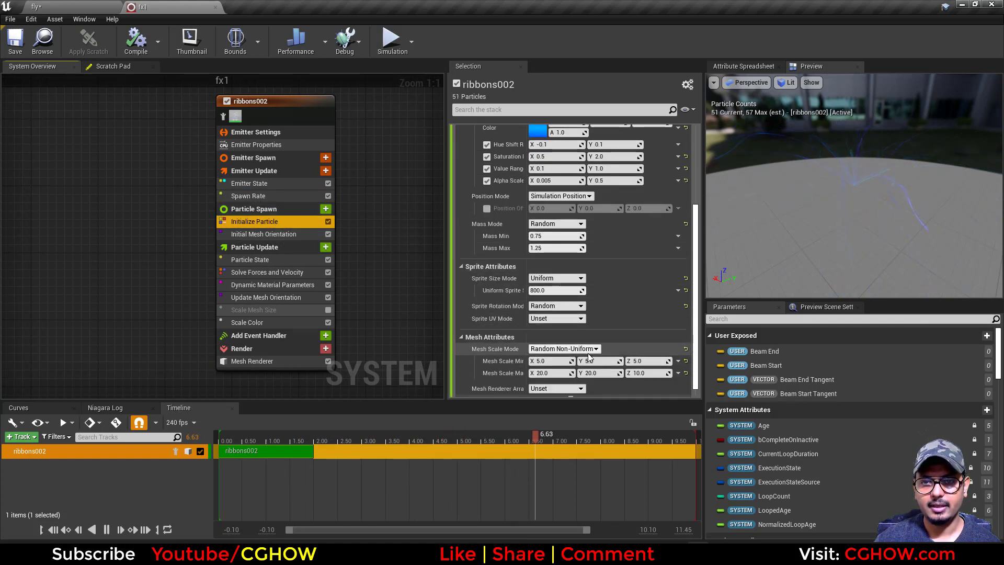
pyautogui.scroll(2, 512, 166)
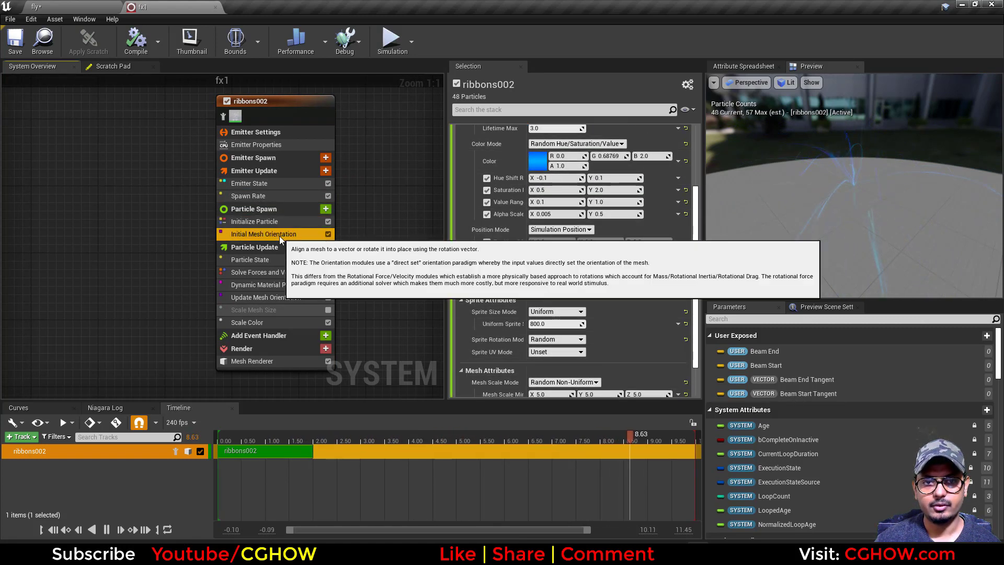
# - Review the Initial Mesh Orientation and Update Mesh Orientation of ribbons002, check the motion in the preview, and close the system
pyautogui.click(306, 235)
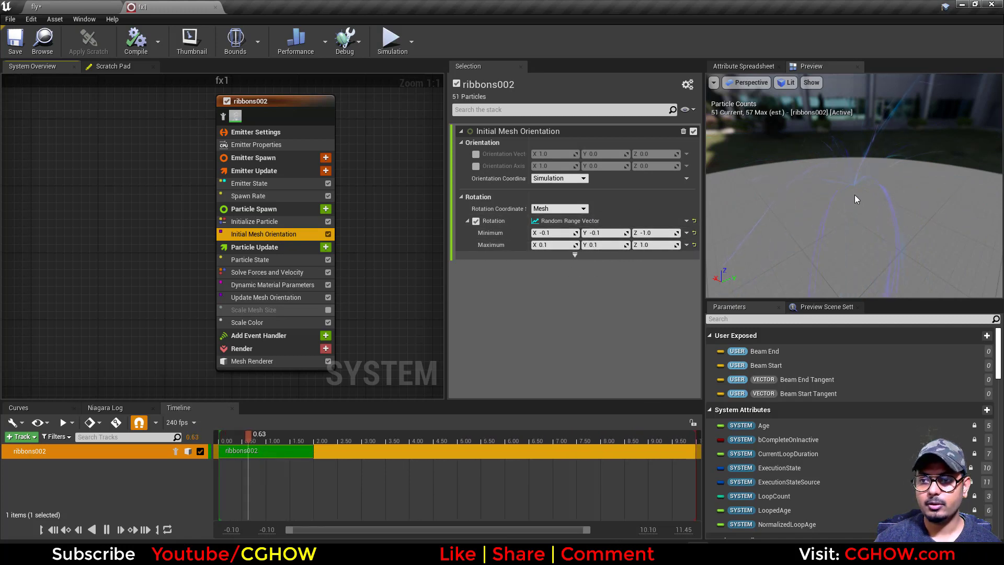
pyautogui.click(278, 297)
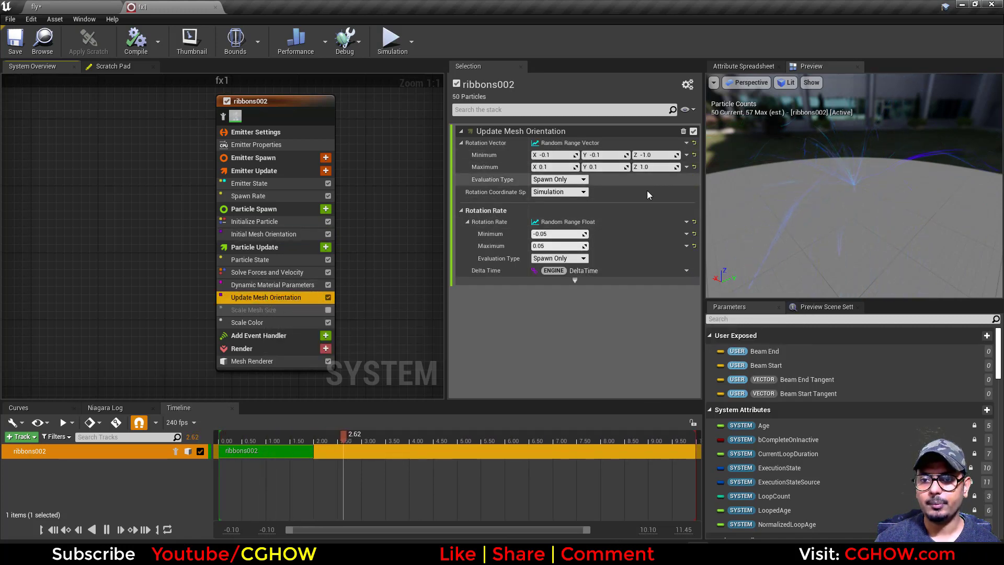
pyautogui.moveTo(898, 195); pyautogui.dragTo(870, 212)
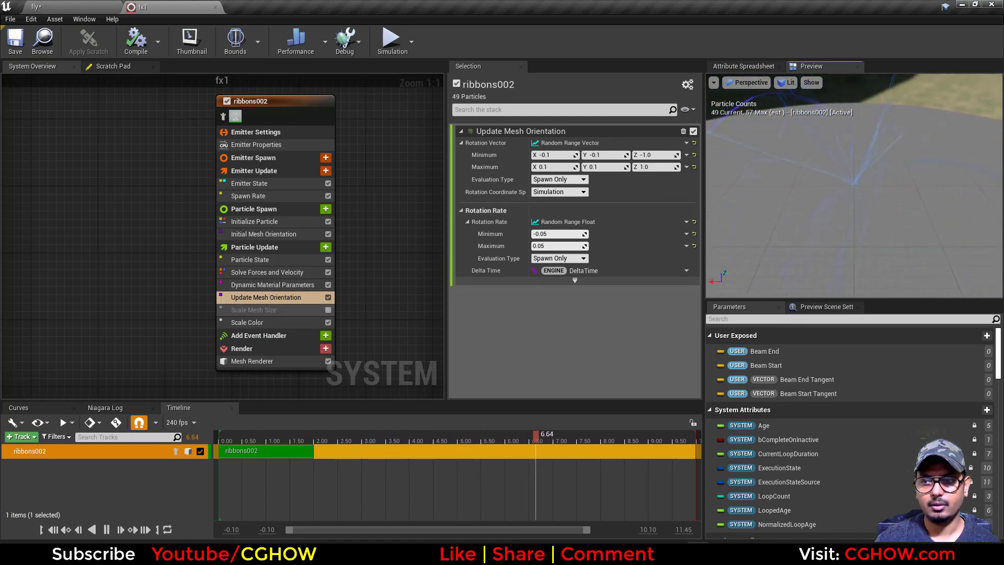
pyautogui.scroll(-3, 131, 193)
pyautogui.click(179, 6)
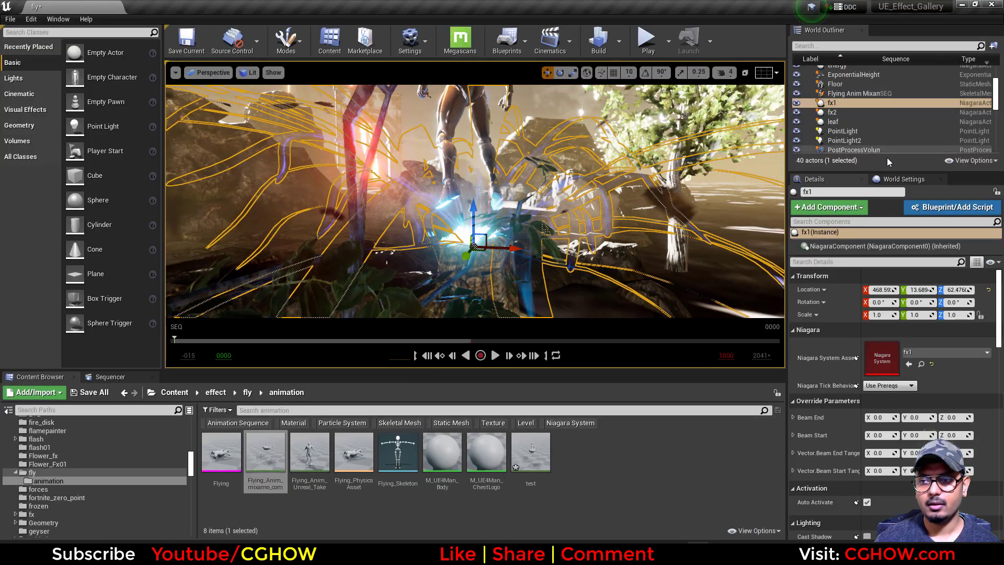
# - Open the fx2 actor's Niagara system to view its emitters and preview, and close it
pyautogui.doubleClick(882, 357)
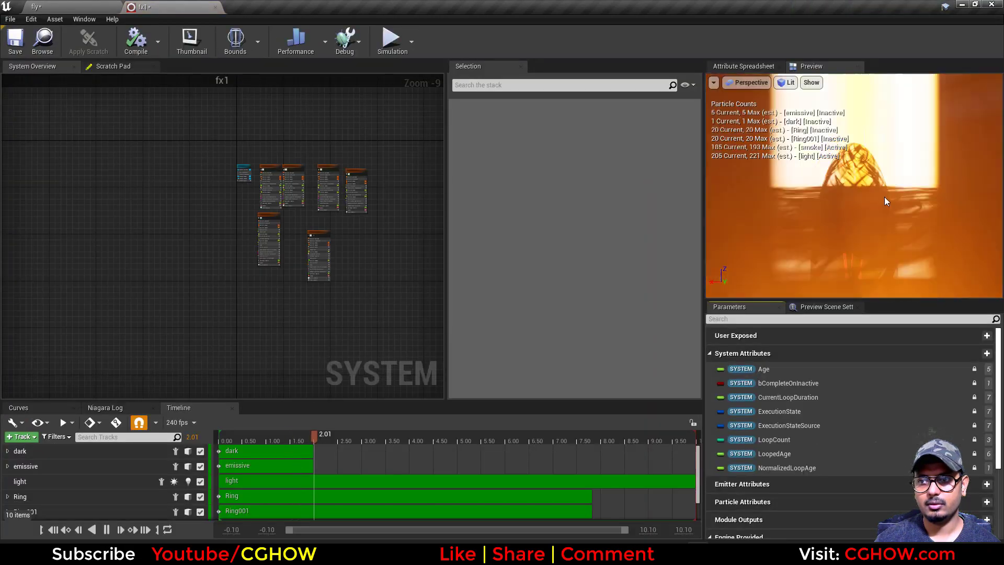
pyautogui.click(215, 7)
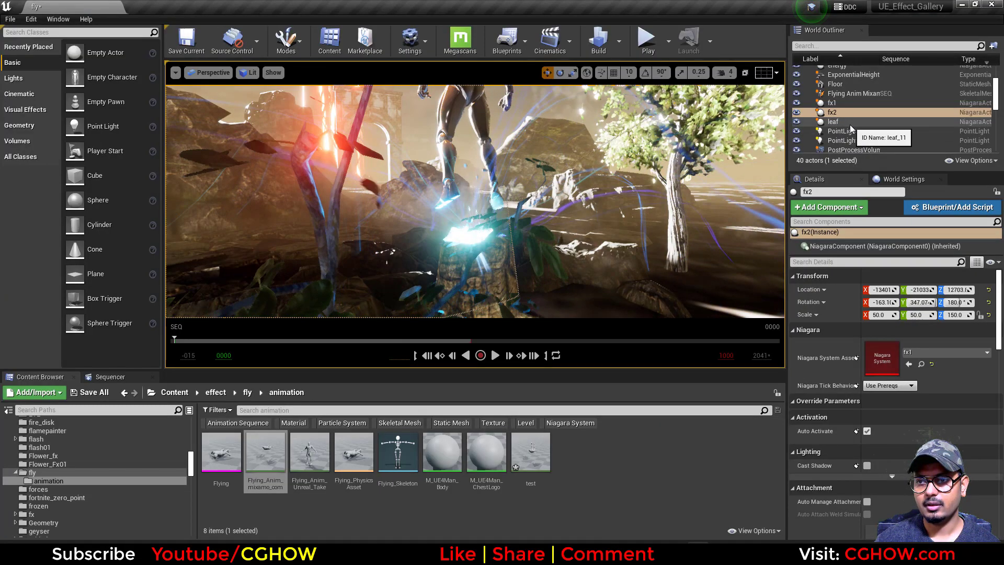
# - Open the leaf actor's Niagara system and show the Mesh Renderer settings of its leaf emitter
pyautogui.click(836, 121)
pyautogui.doubleClick(885, 367)
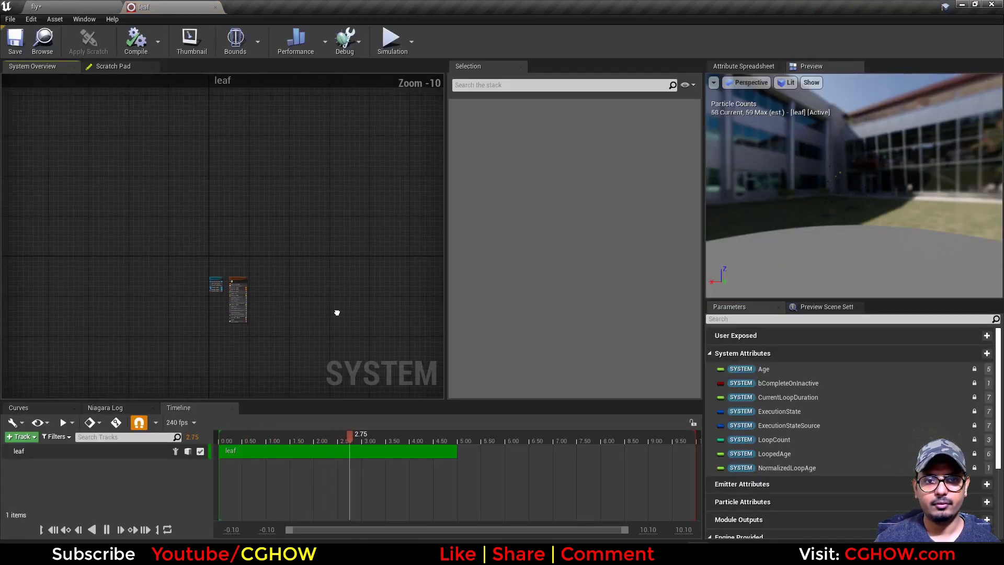
pyautogui.scroll(6, 337, 313)
pyautogui.moveTo(415, 268); pyautogui.dragTo(467, 225, button='right')
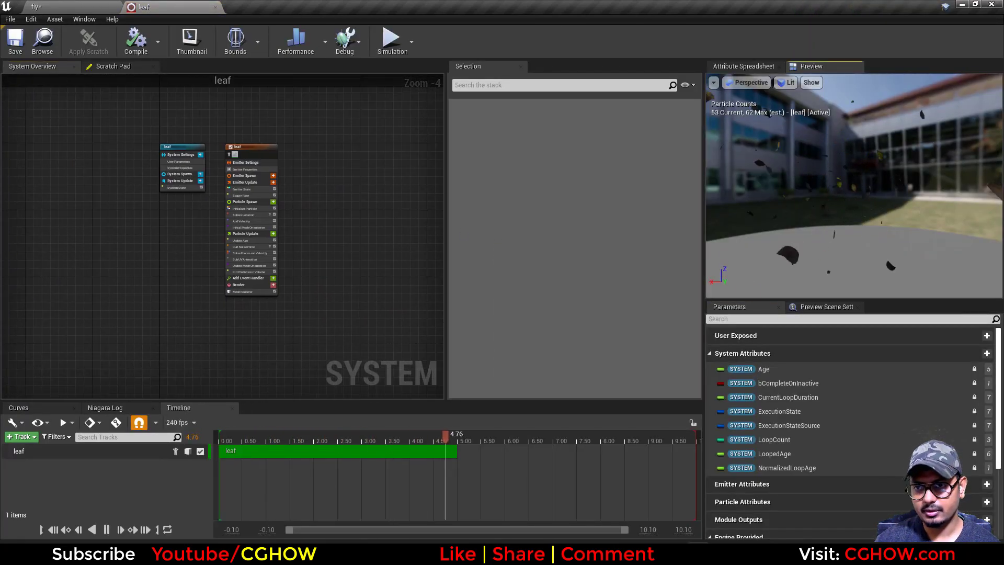
pyautogui.scroll(4, 152, 249)
pyautogui.click(336, 330)
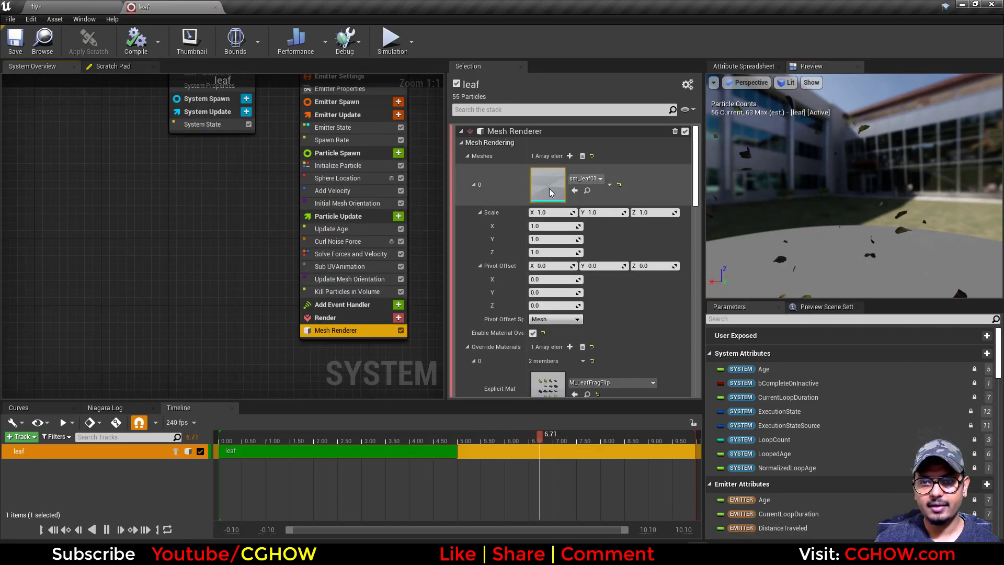
# - Open the sm_leaf01 mesh used by the leaf emitter's Mesh Renderer, inspect its shape, and close it
pyautogui.doubleClick(546, 191)
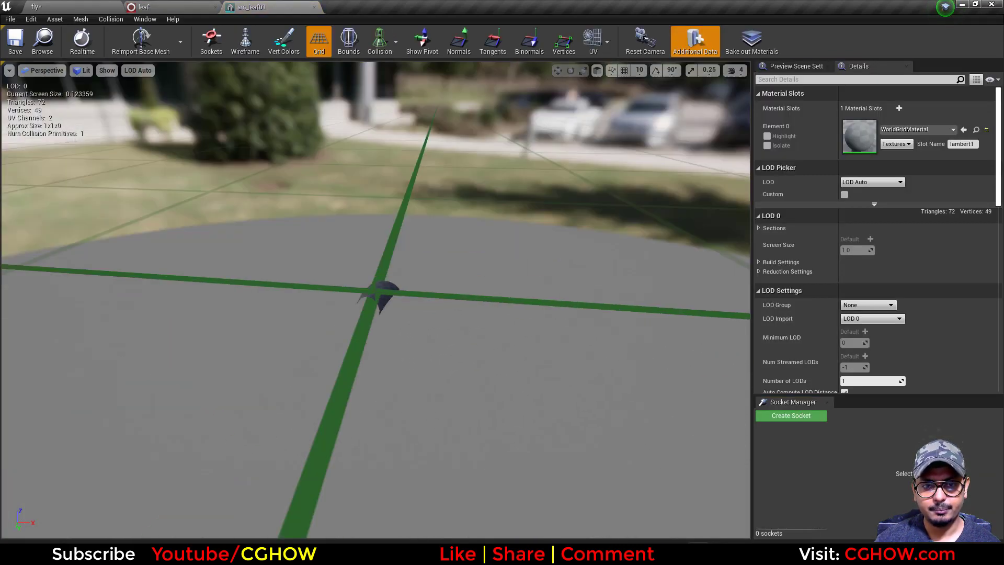
pyautogui.moveTo(375, 293); pyautogui.dragTo(237, 79)
pyautogui.middleClick(284, 5)
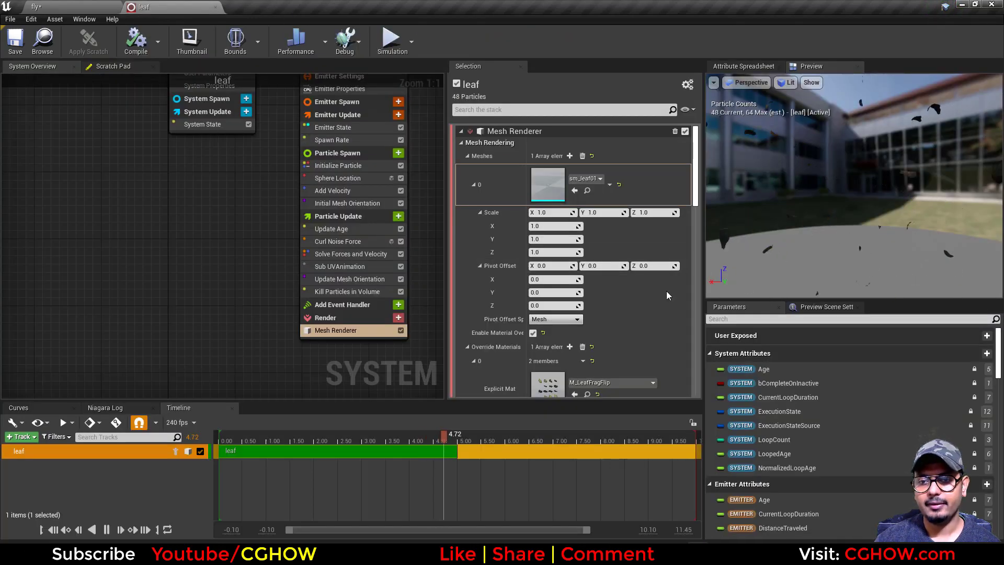
# - Locate and open the M_LeafFragFlip override material, preview it on a plane, review its node graph, and close it
pyautogui.click(591, 399)
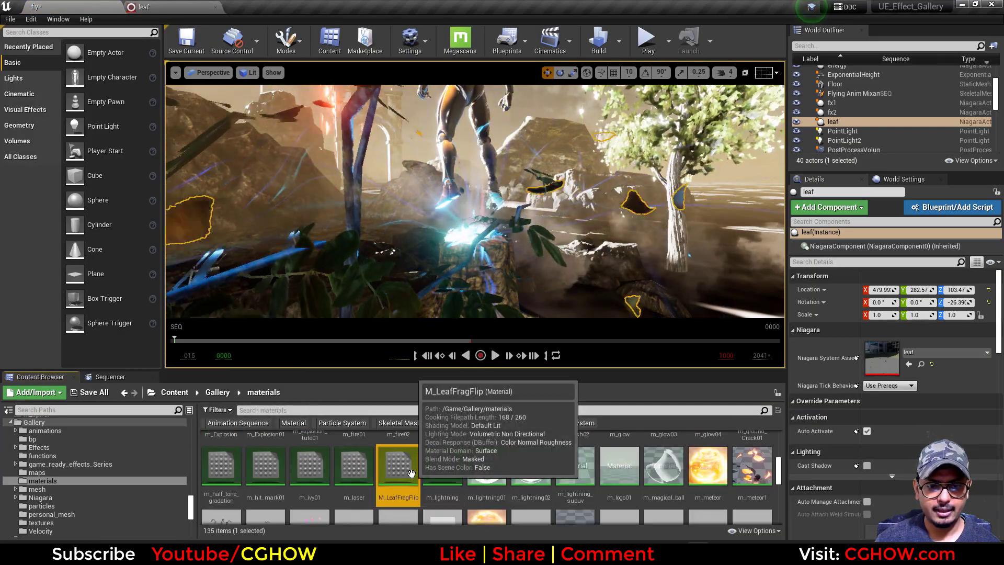
pyautogui.doubleClick(403, 470)
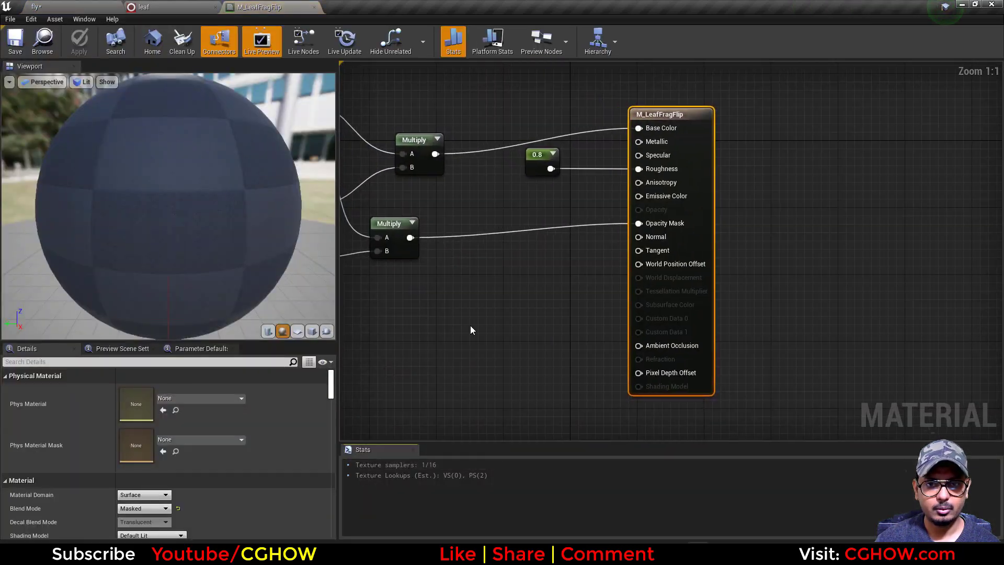
pyautogui.click(297, 331)
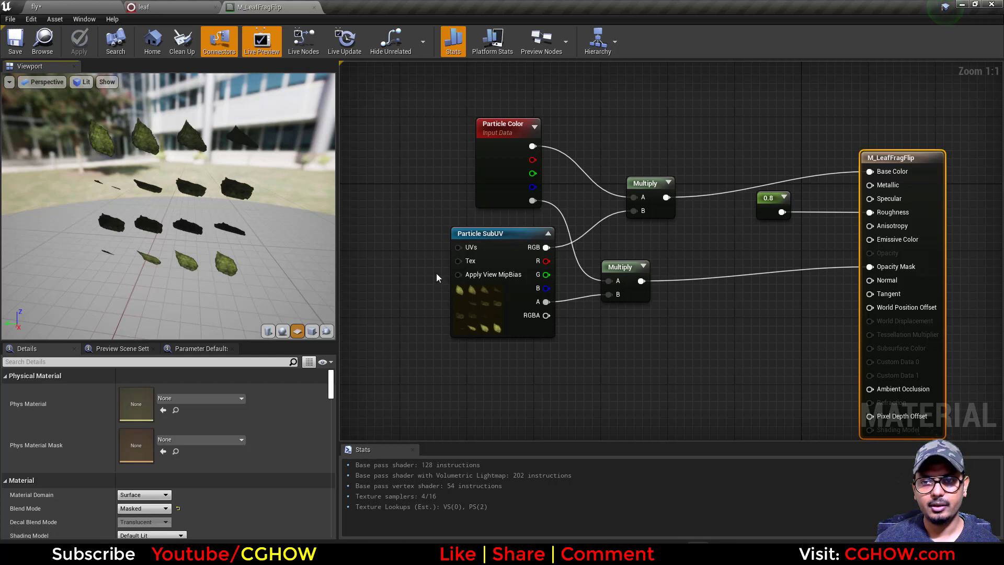
pyautogui.click(313, 6)
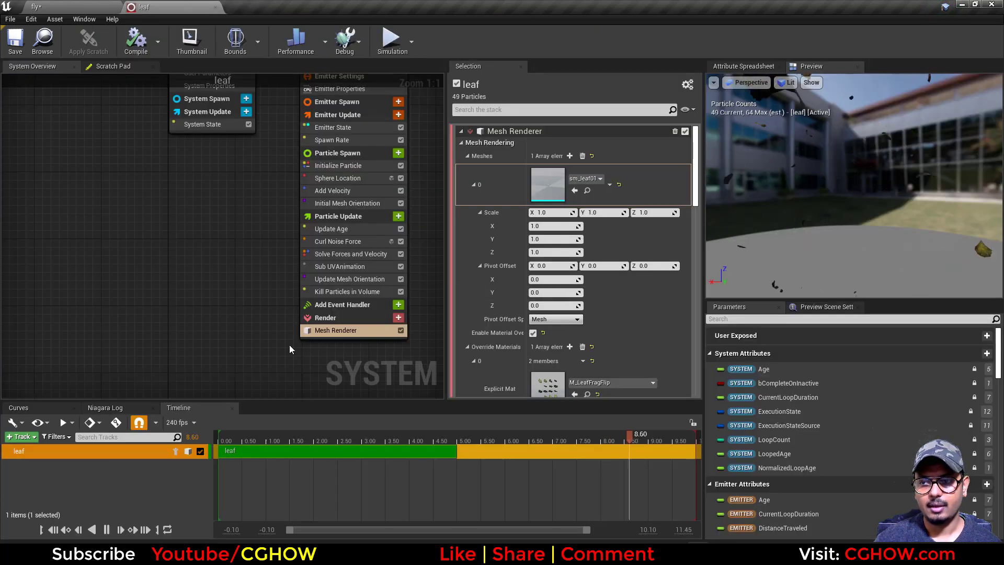
# - Review the leaf Mesh Renderer's override material, sorting and Sub UV image size settings
pyautogui.moveTo(231, 314); pyautogui.dragTo(174, 325, button='right')
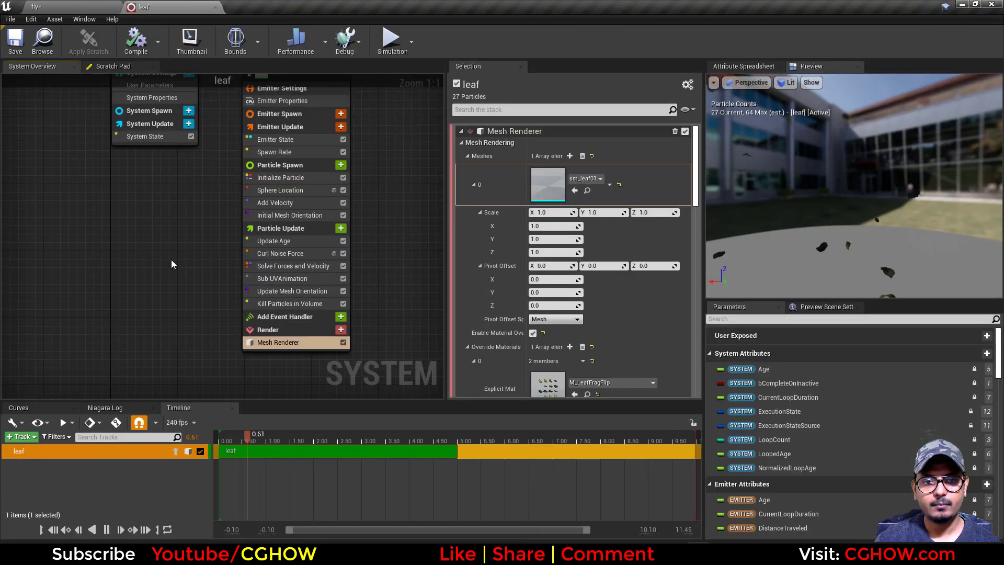
pyautogui.moveTo(172, 264); pyautogui.dragTo(171, 280, button='right')
pyautogui.scroll(-10, 599, 355)
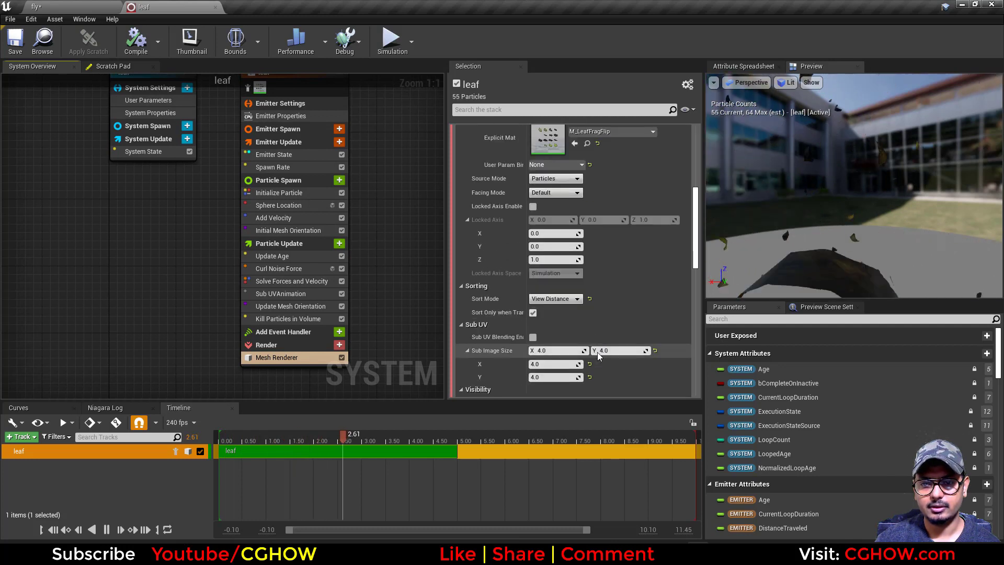
pyautogui.scroll(-2, 599, 356)
# - Review the Spawn Rate and Initialize Particle settings of the leaf emitter, including lifetime, color ranges and mesh scale
pyautogui.moveTo(139, 237); pyautogui.dragTo(123, 279, button='right')
pyautogui.click(256, 208)
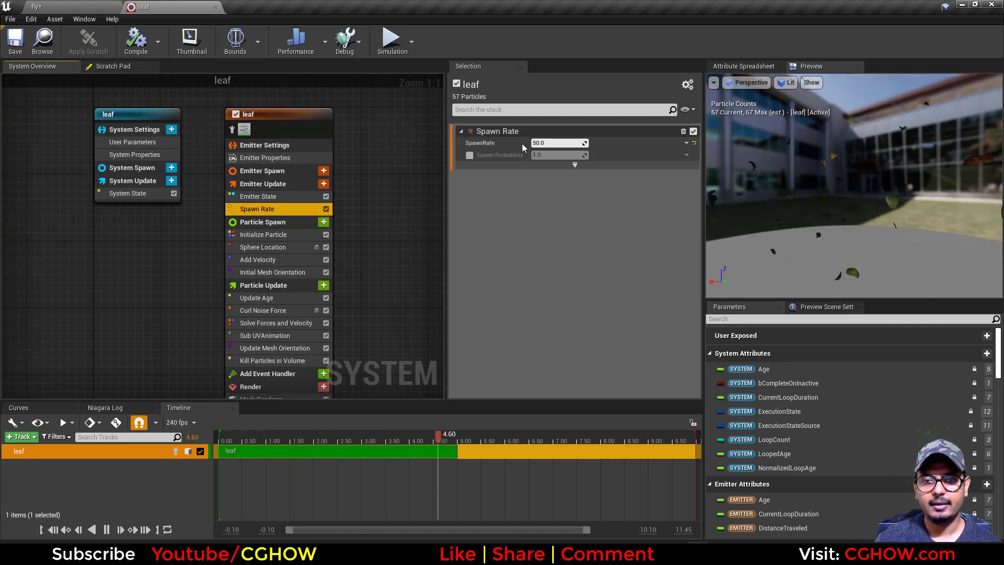
pyautogui.click(261, 235)
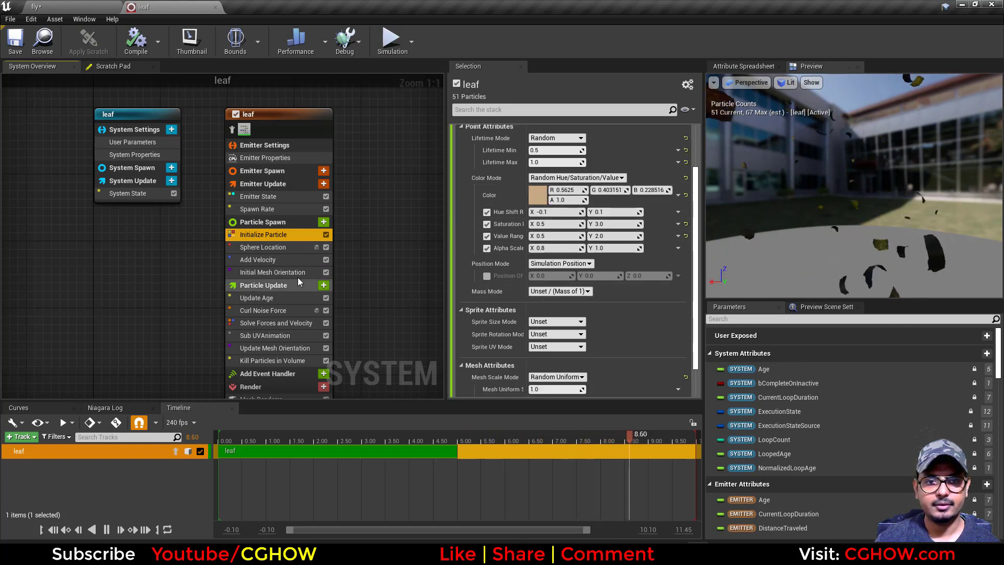
# - Review the leaf emitter's Sphere Location, Add Velocity and Initial Mesh Orientation settings
pyautogui.click(263, 247)
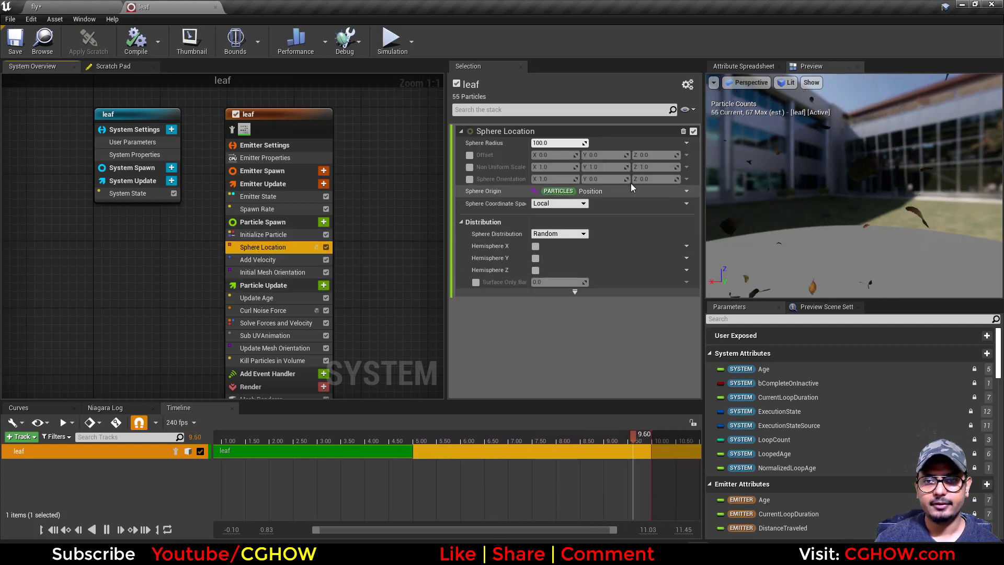
pyautogui.click(285, 260)
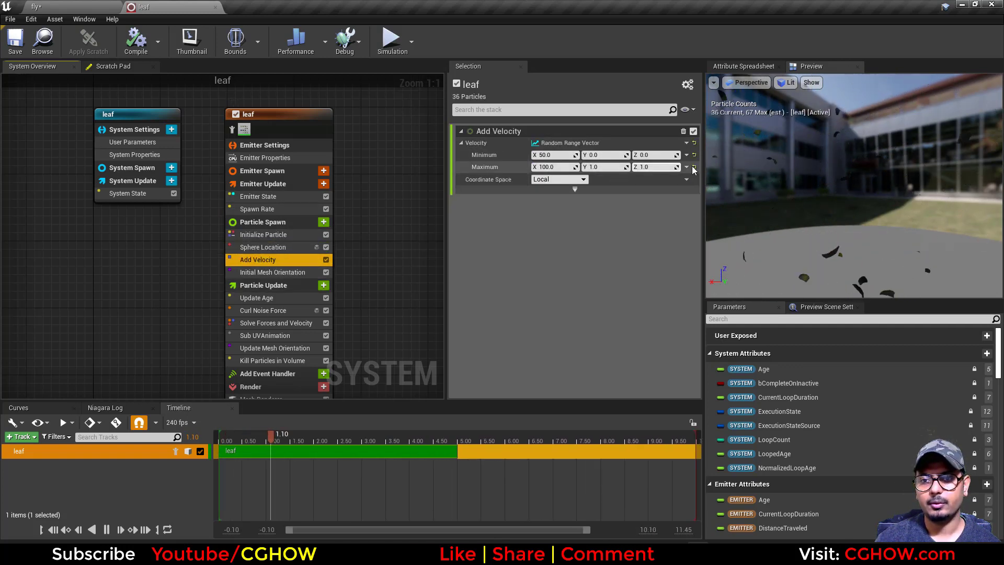
pyautogui.click(278, 272)
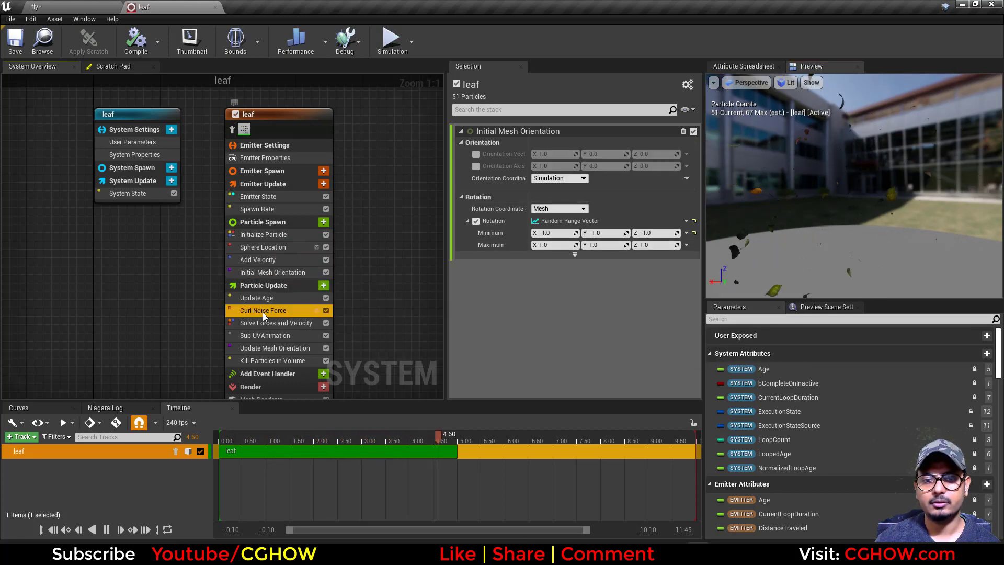
# - Review the leaf emitter's Curl Noise Force and Kill Particles in Volume settings, and check the particle motion in the preview
pyautogui.click(263, 312)
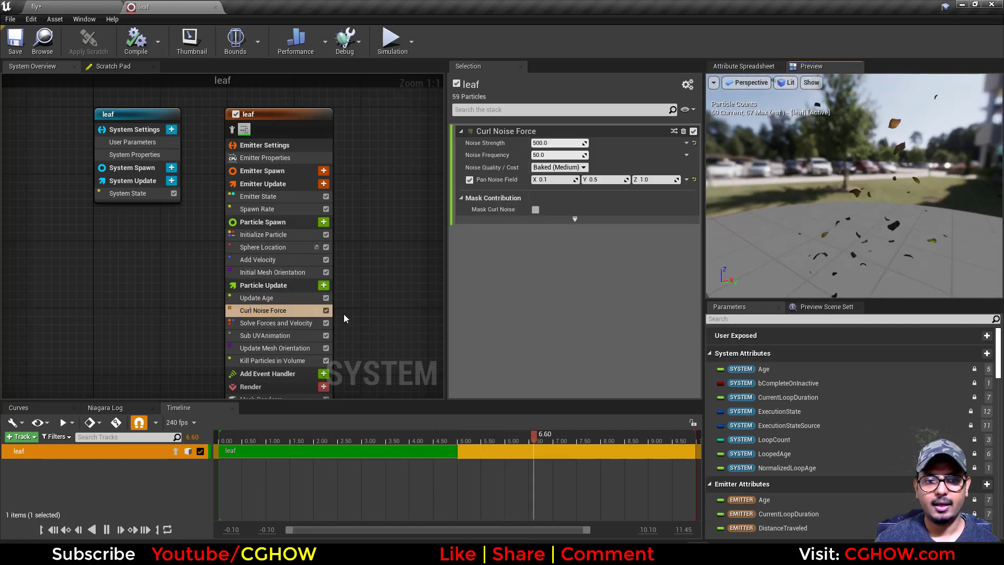
pyautogui.click(272, 360)
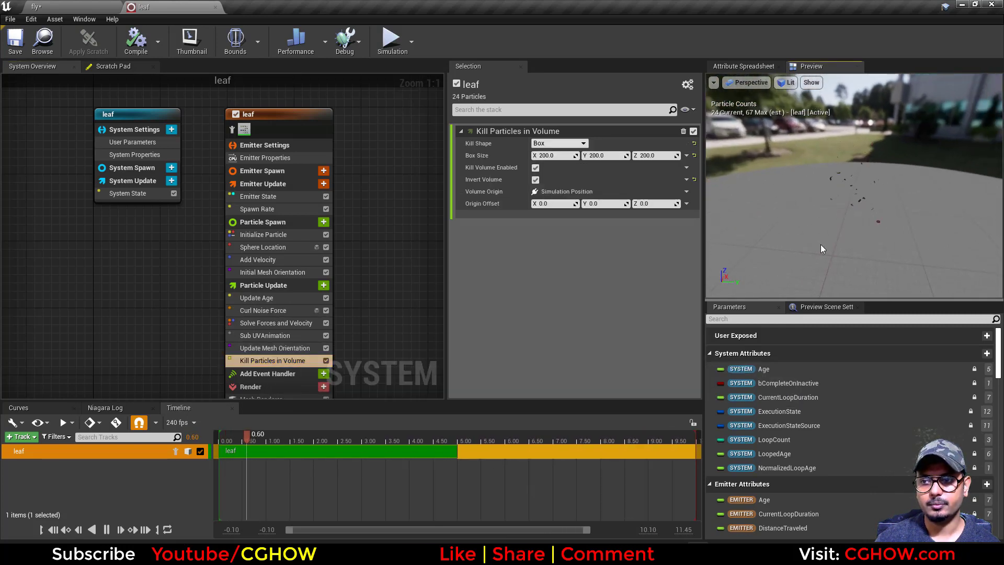
pyautogui.moveTo(821, 249); pyautogui.dragTo(853, 277)
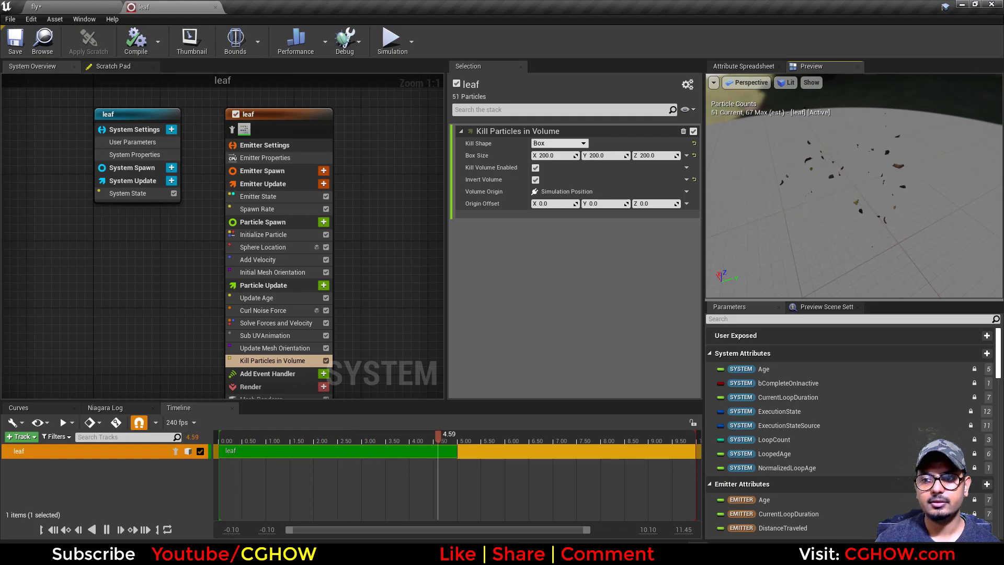
pyautogui.moveTo(852, 209); pyautogui.dragTo(821, 177)
# - Return to the fly level, view the PointLight and PointLight2 settings, and look through the remaining actors
pyautogui.click(66, 5)
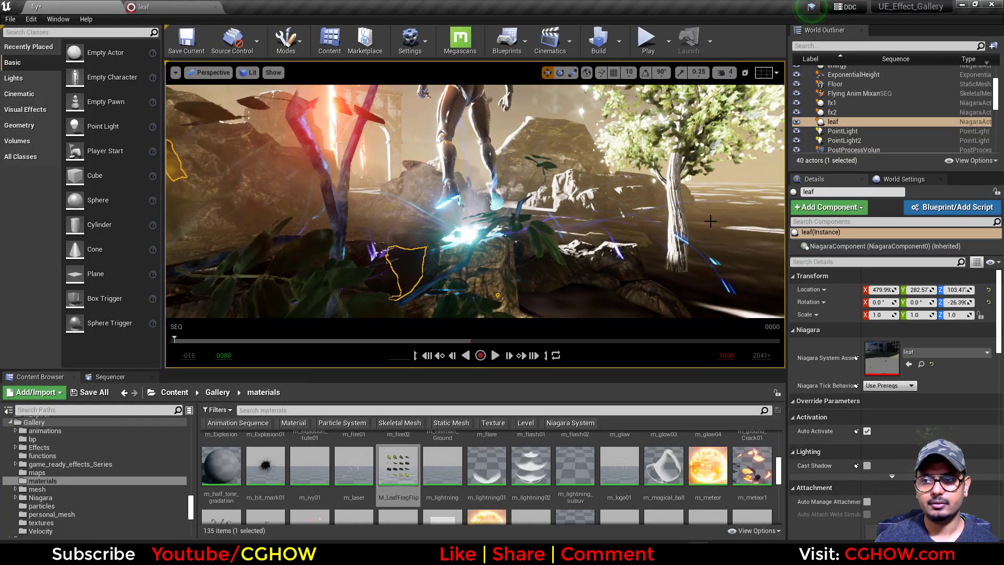
pyautogui.click(853, 107)
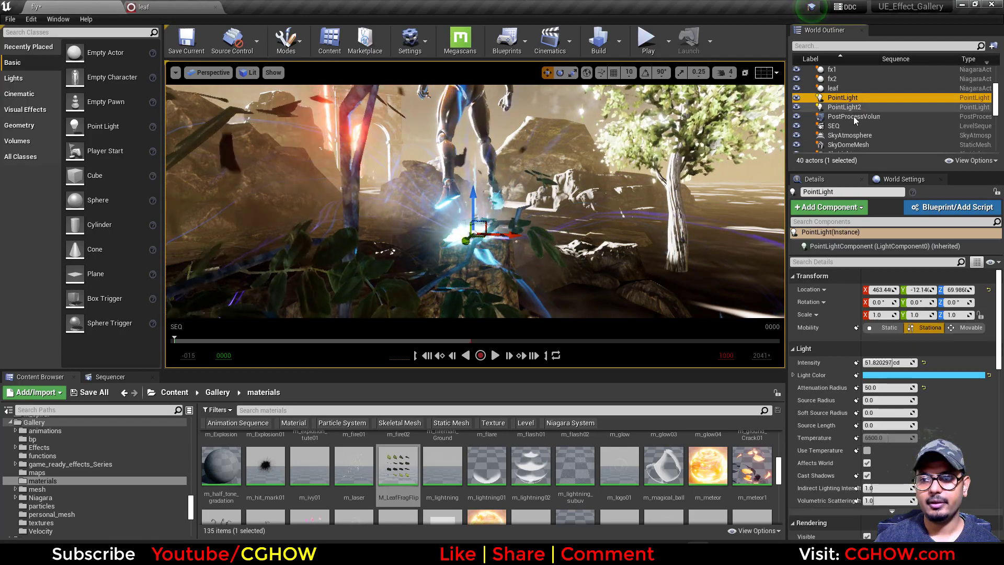
pyautogui.scroll(-5, 854, 130)
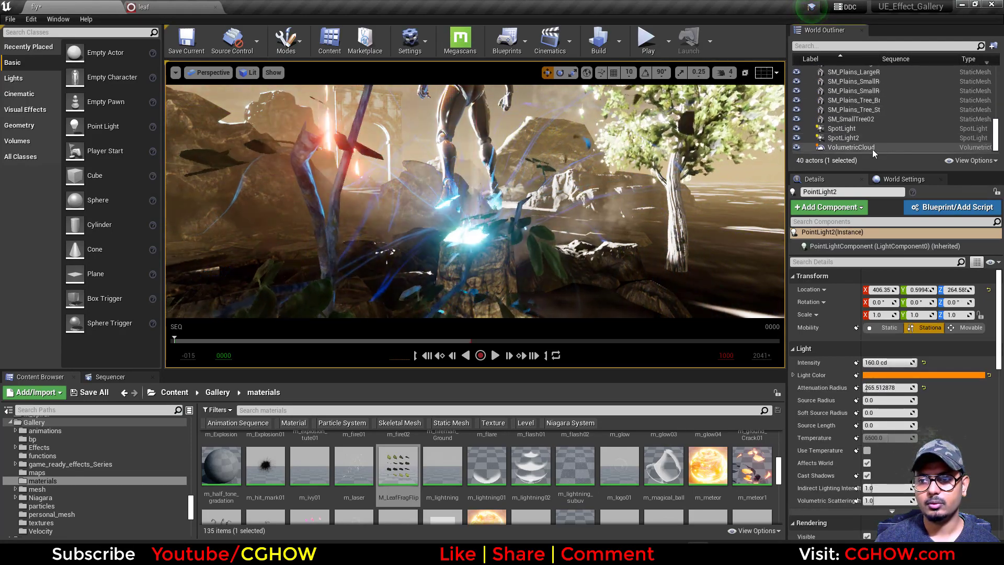
pyautogui.scroll(-5, 475, 202)
# - Toggle the visibility of the whole fly world off and back on
pyautogui.keyDown('alt'); pyautogui.moveTo(522, 271); pyautogui.dragTo(429, 292); pyautogui.keyUp('alt')
pyautogui.scroll(5, 893, 82)
pyautogui.scroll(5, 893, 83)
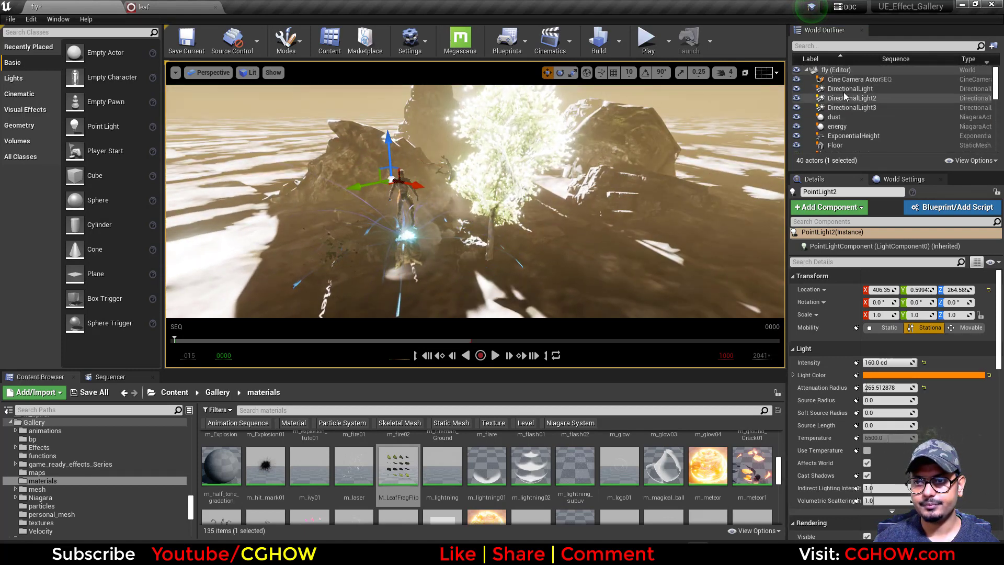
pyautogui.click(797, 70)
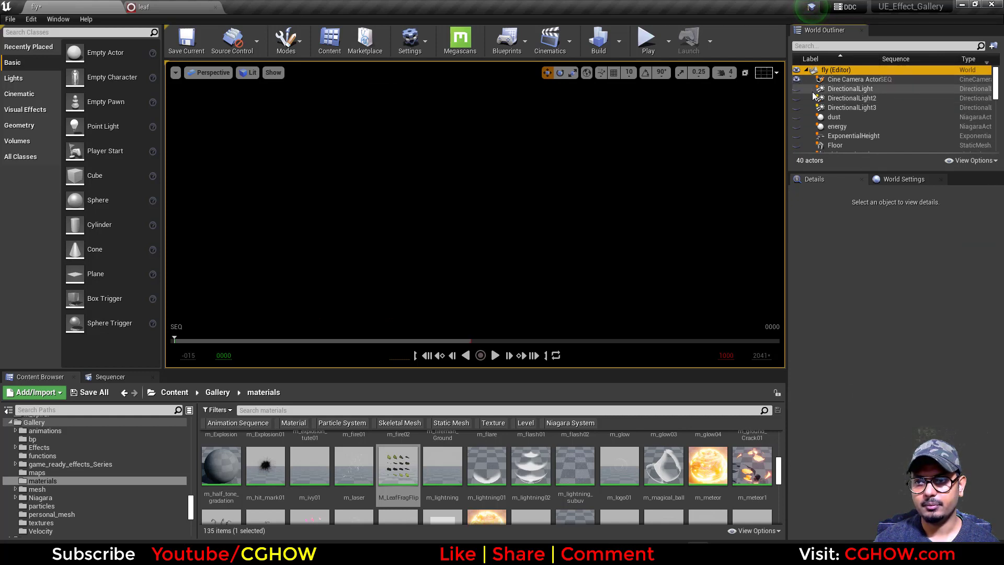
pyautogui.click(797, 71)
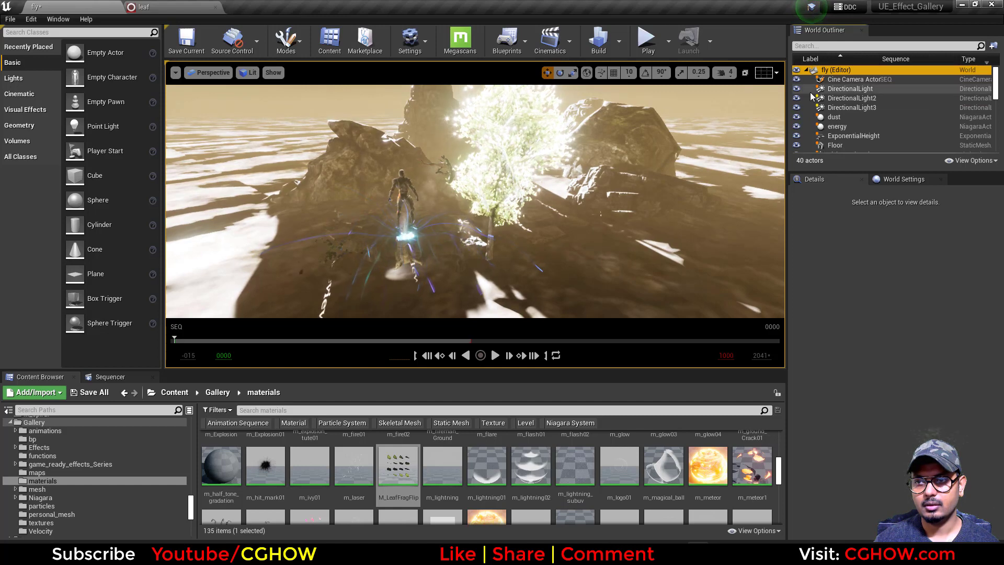
# - Hide the level's actors in sequence, from DirectionalLight down through the lights, Niagara effects, fog, floor and character
pyautogui.moveTo(798, 88); pyautogui.dragTo(797, 130)
pyautogui.scroll(-2, 817, 118)
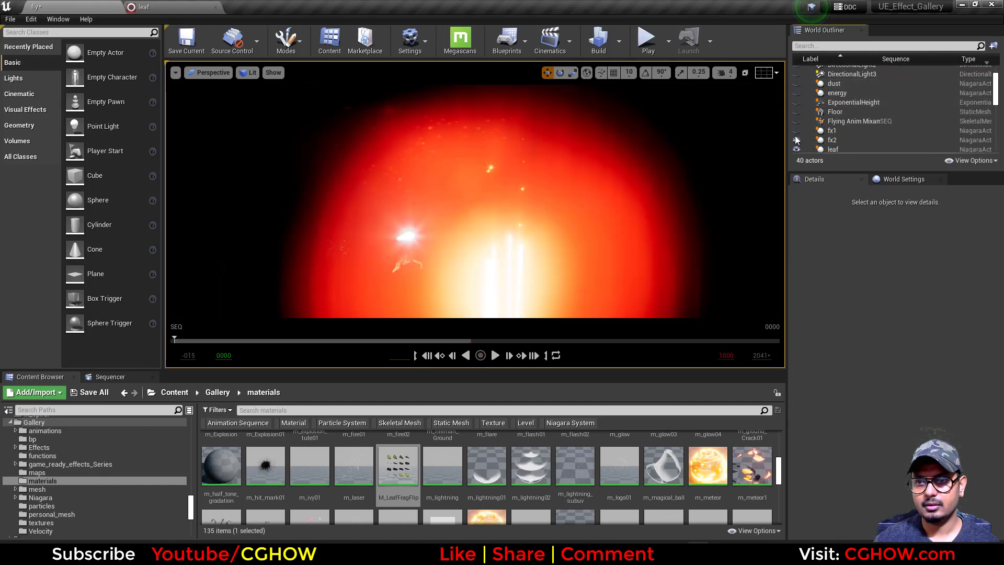